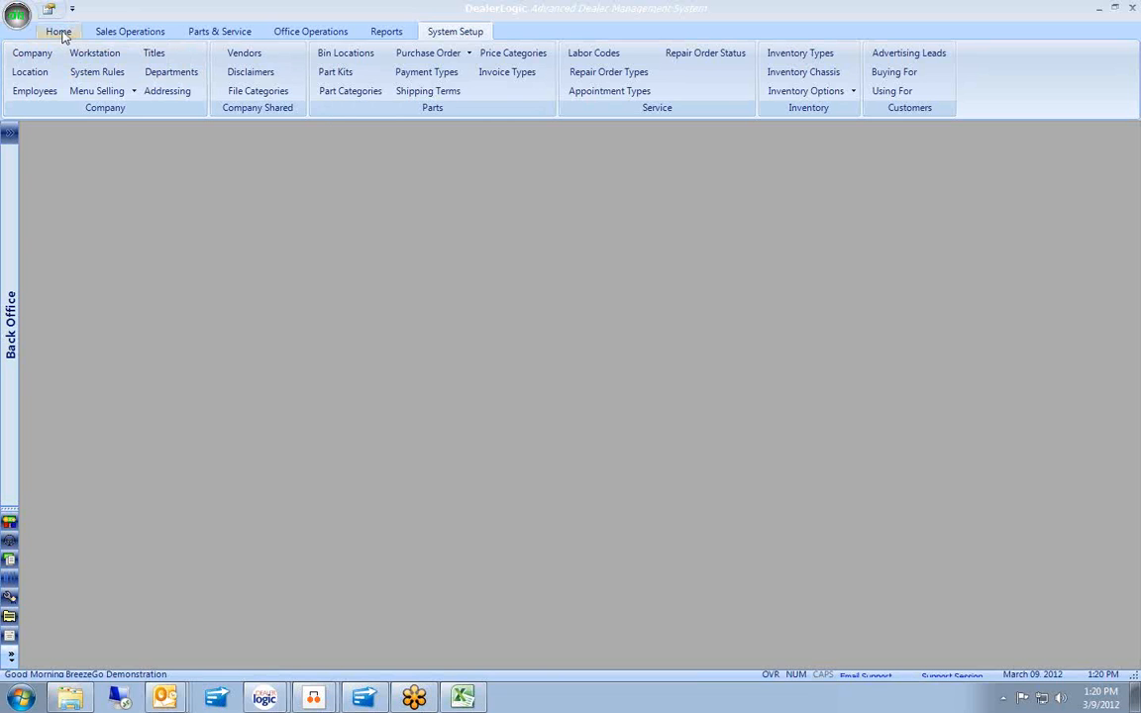
# In My Profile, set the follow-up interval to 1 minute, save, and close Employee Preferences.
pyautogui.click(59, 32)
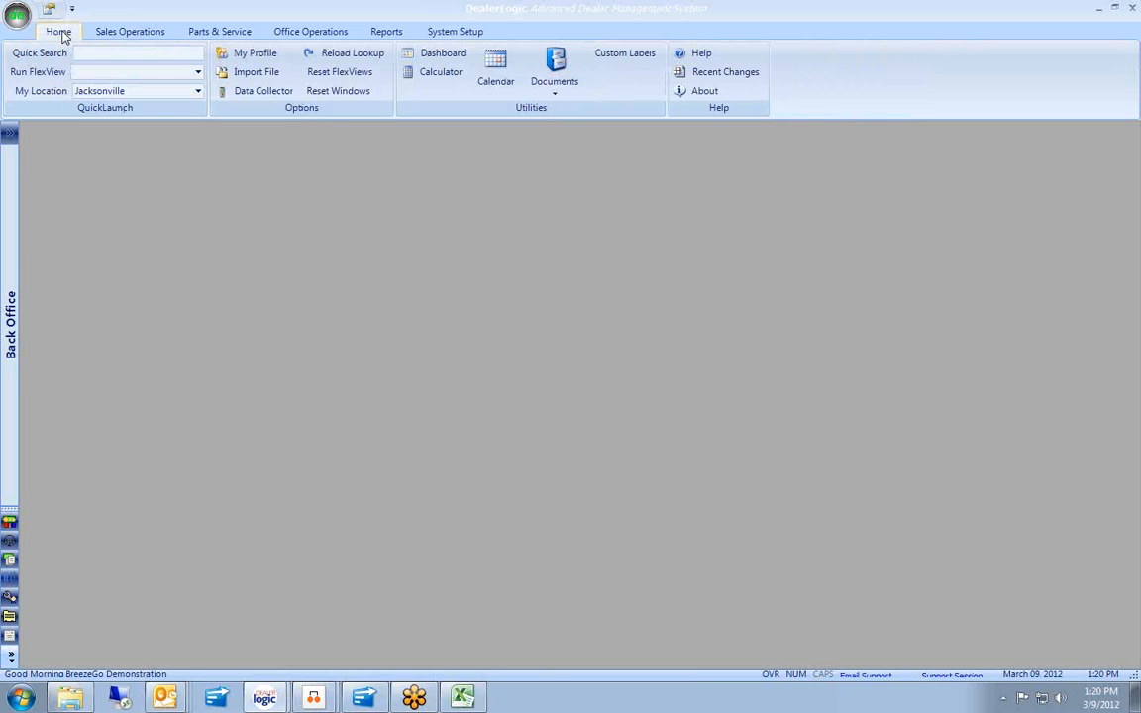
pyautogui.click(250, 56)
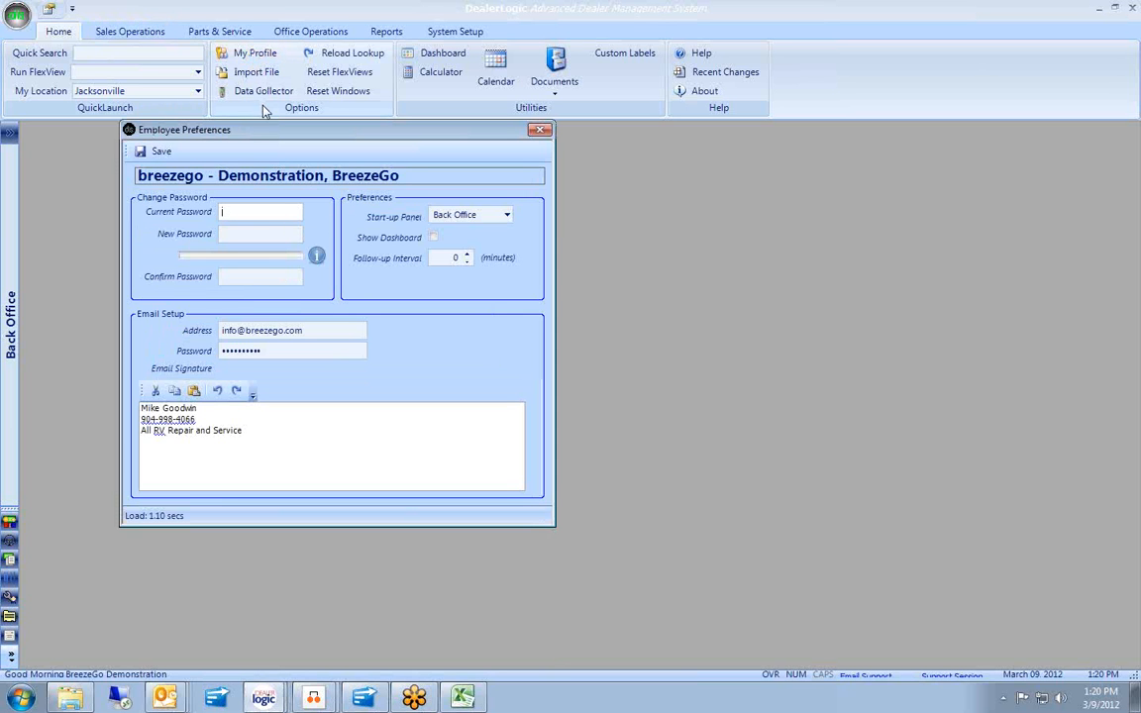
pyautogui.click(279, 214)
pyautogui.click(249, 279)
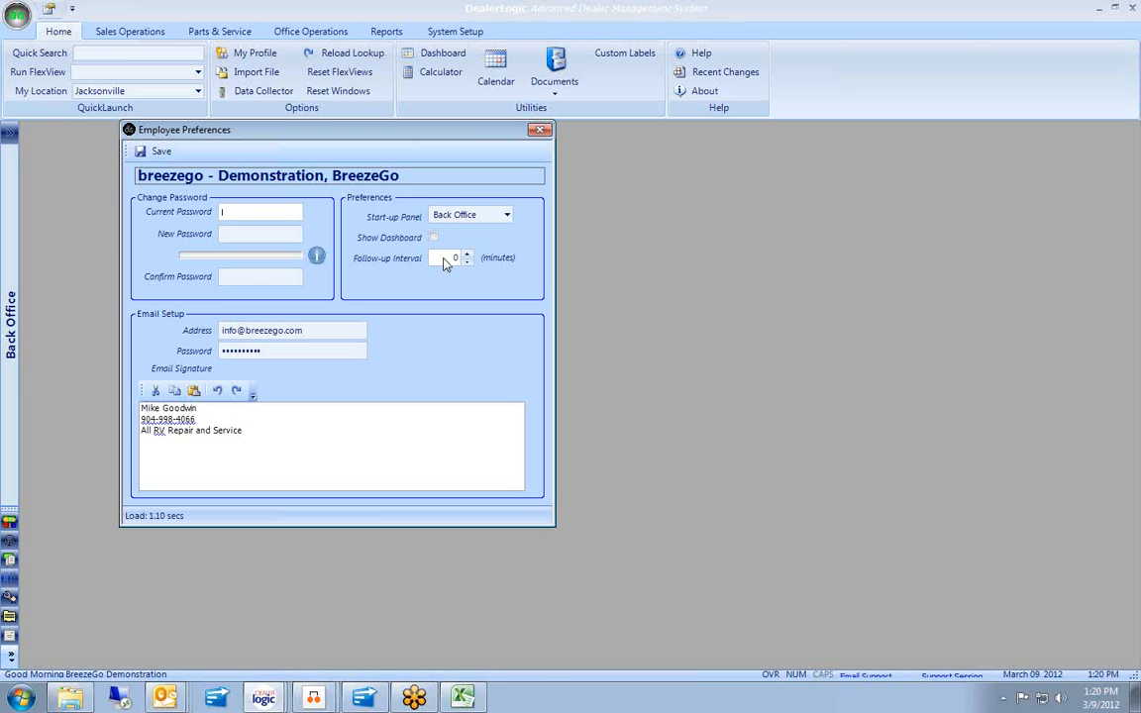
pyautogui.click(453, 258)
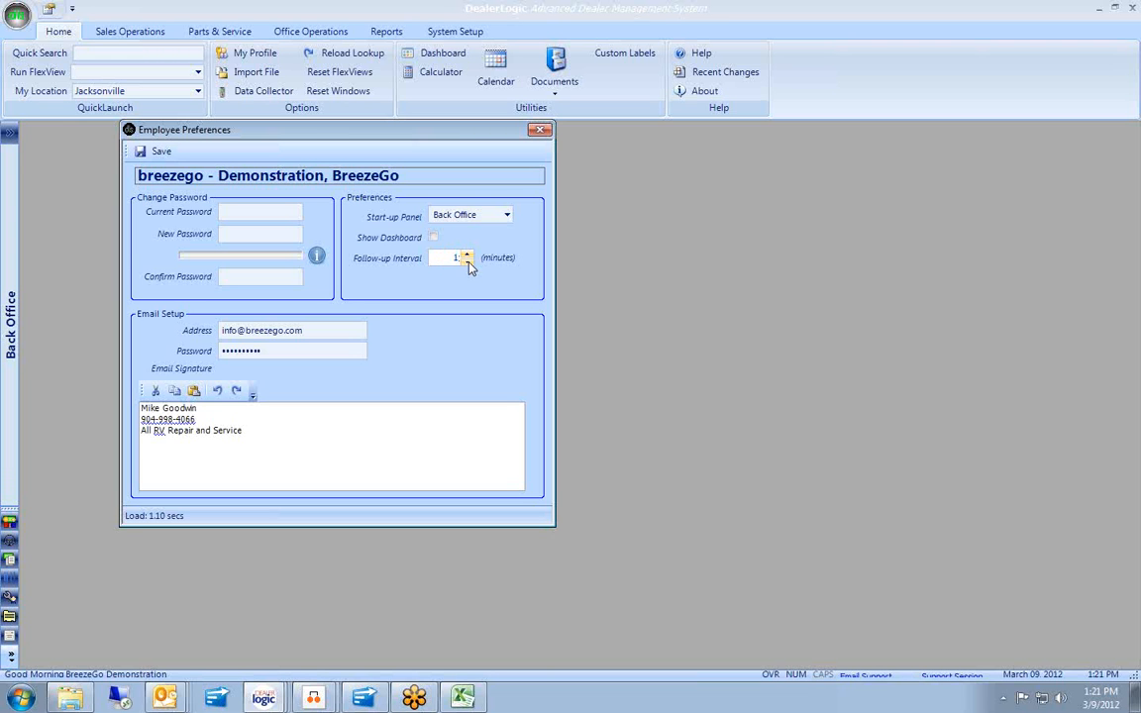
pyautogui.write('1')
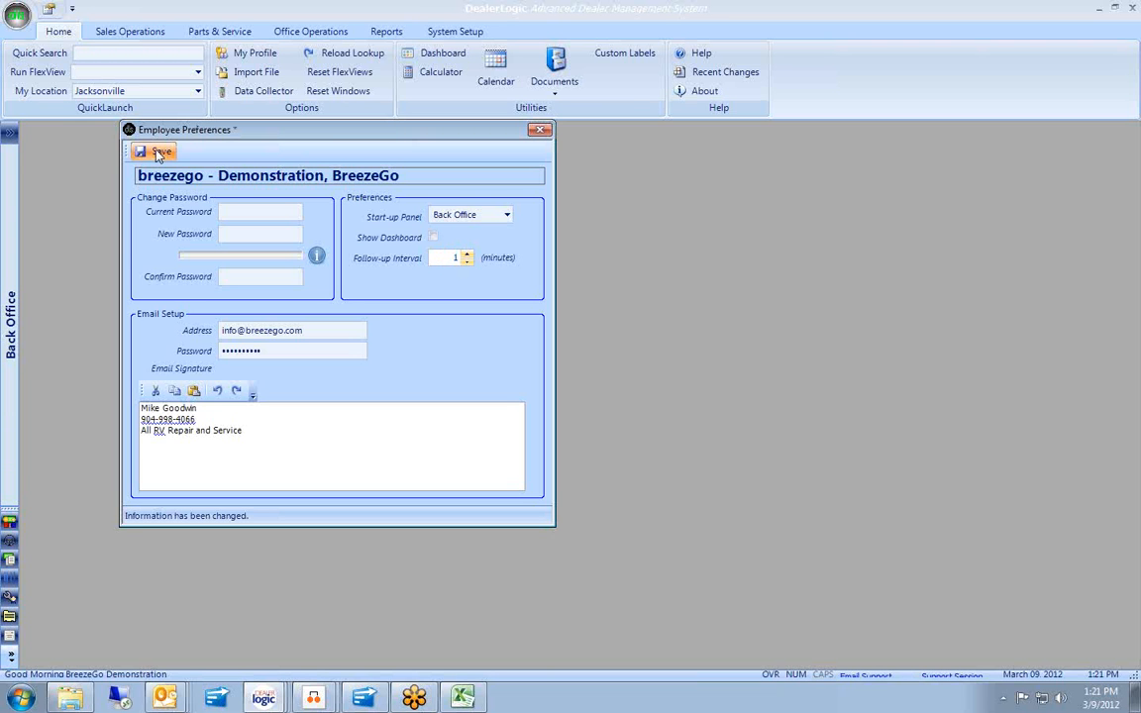
pyautogui.click(159, 153)
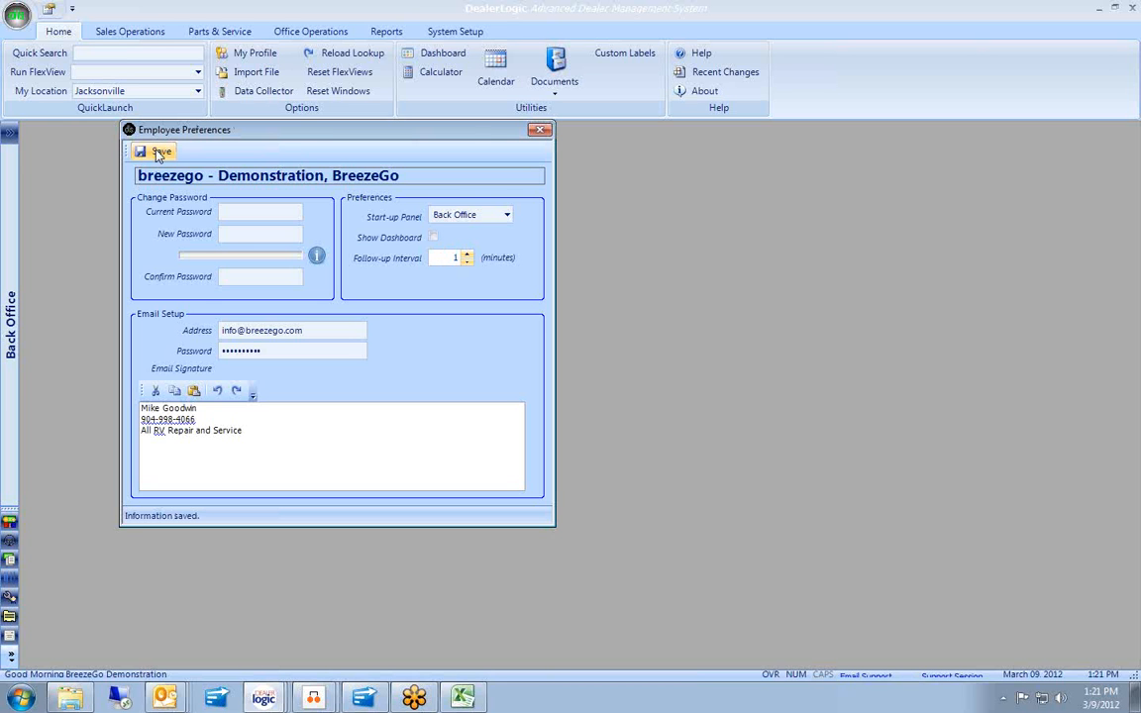
pyautogui.click(541, 132)
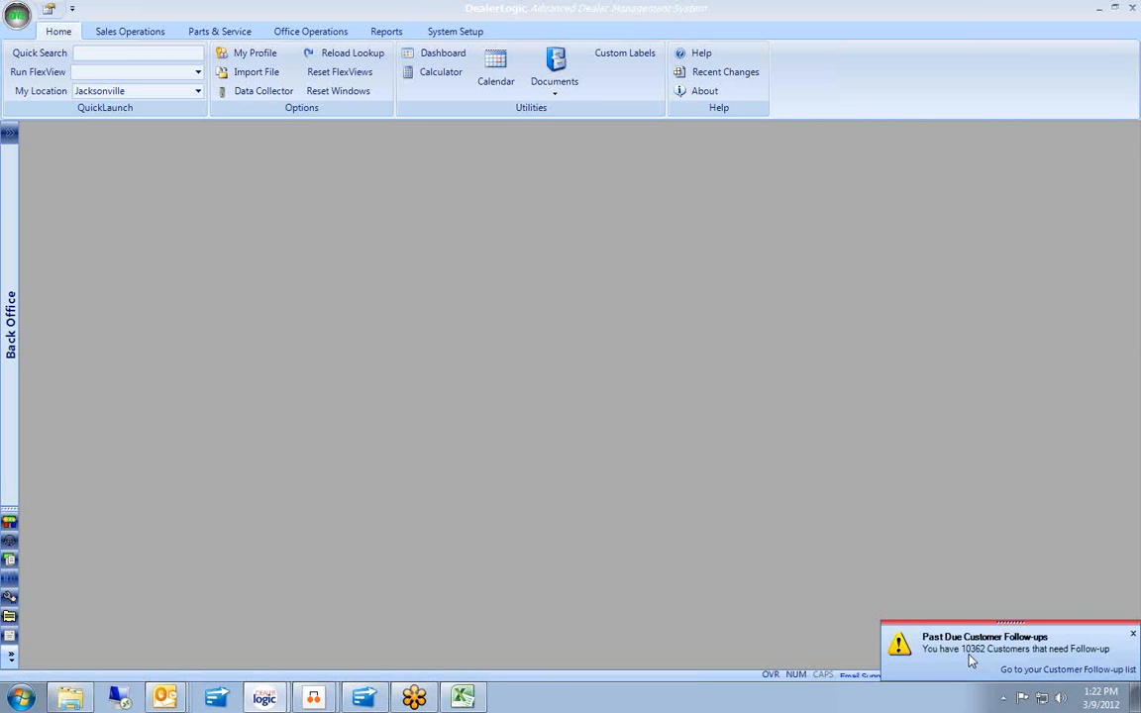
# Open the Customer Follow-up list and expand Prospect, then Status: Warm, to list its 10 customers.
pyautogui.click(1049, 669)
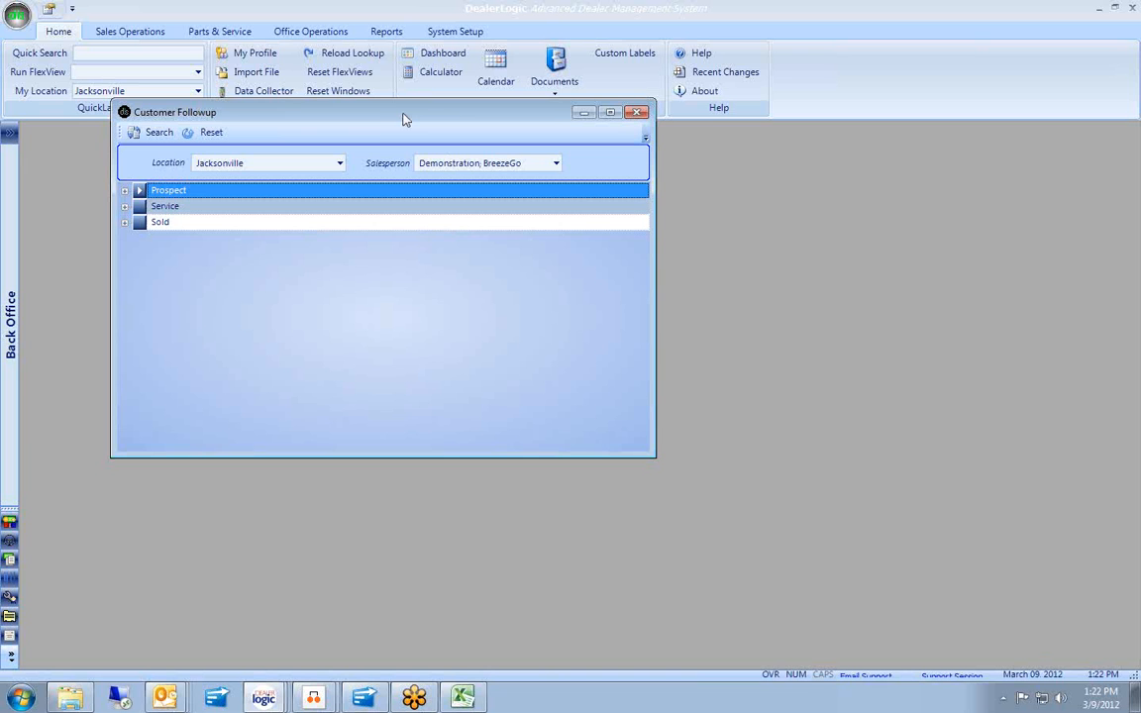
pyautogui.moveTo(403, 114); pyautogui.dragTo(396, 159)
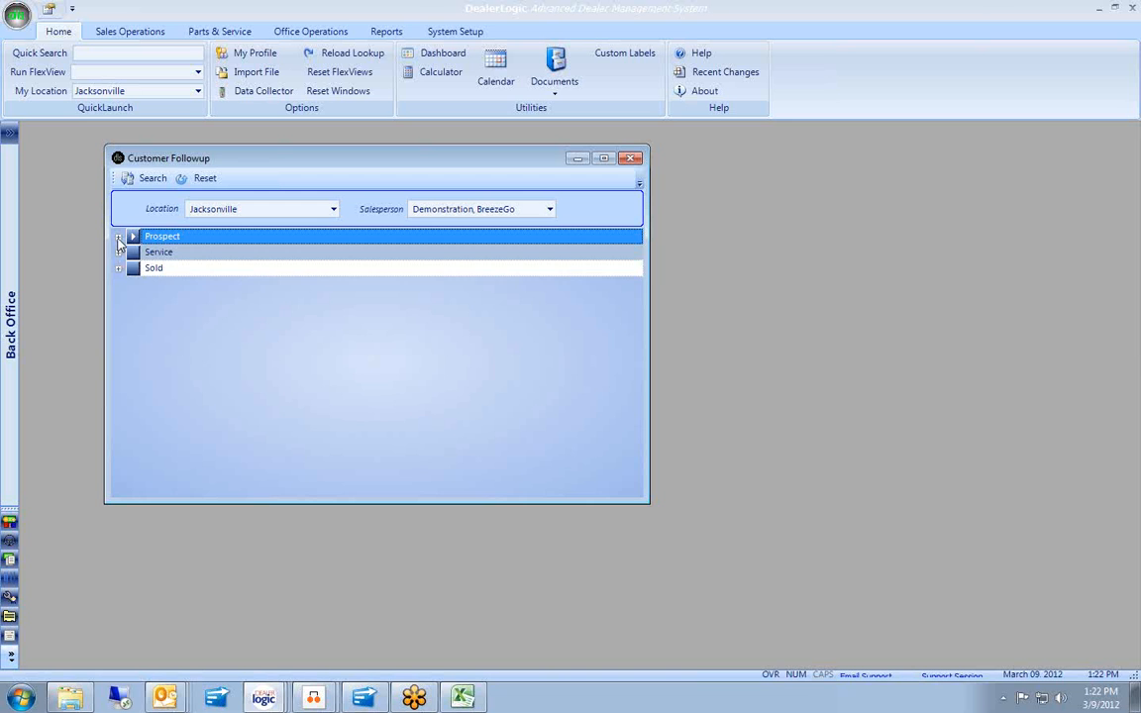
pyautogui.click(118, 237)
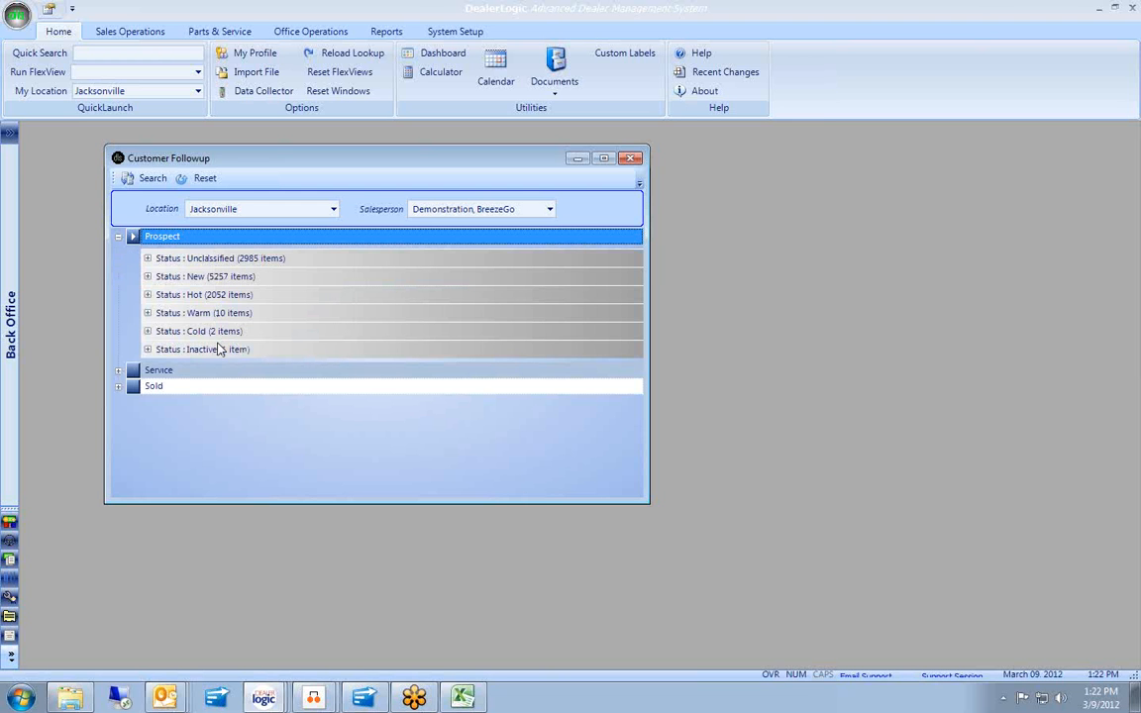
pyautogui.click(147, 313)
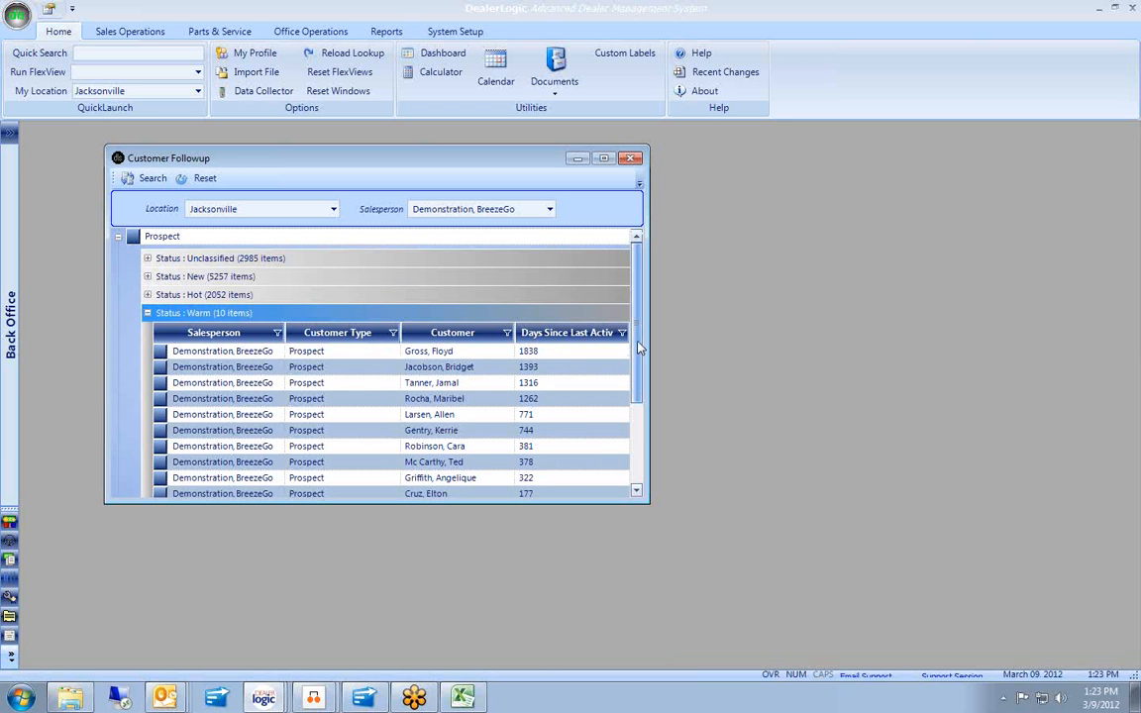
pyautogui.scroll(-1, 640, 346)
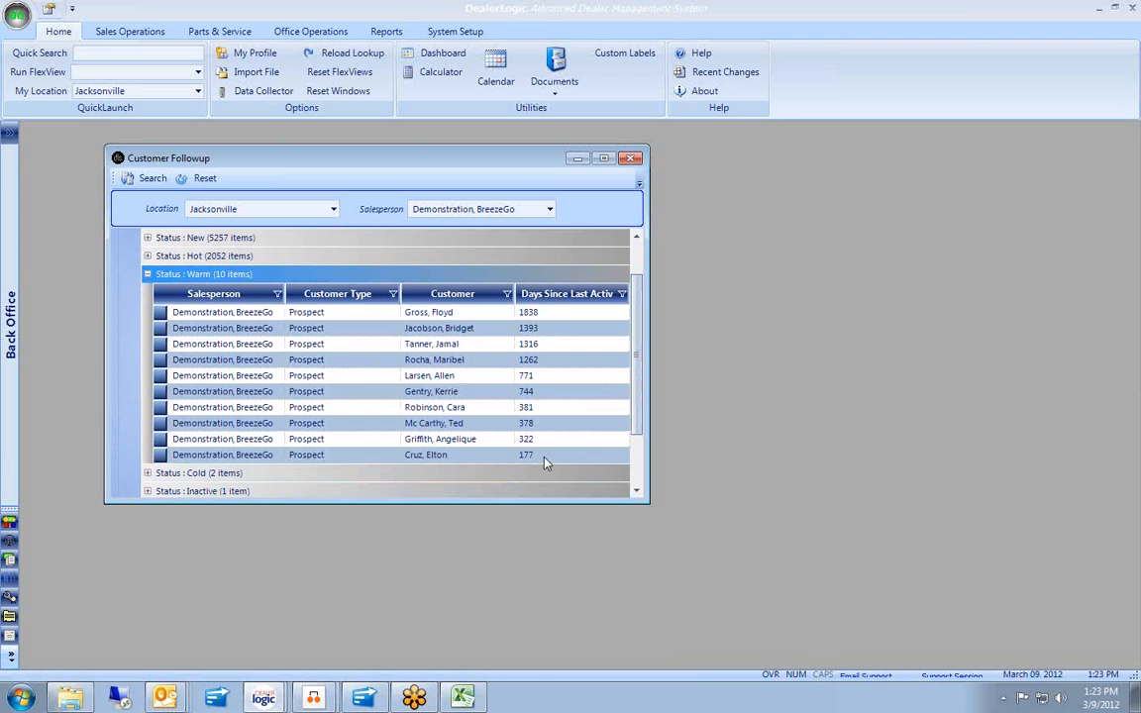
pyautogui.click(159, 455)
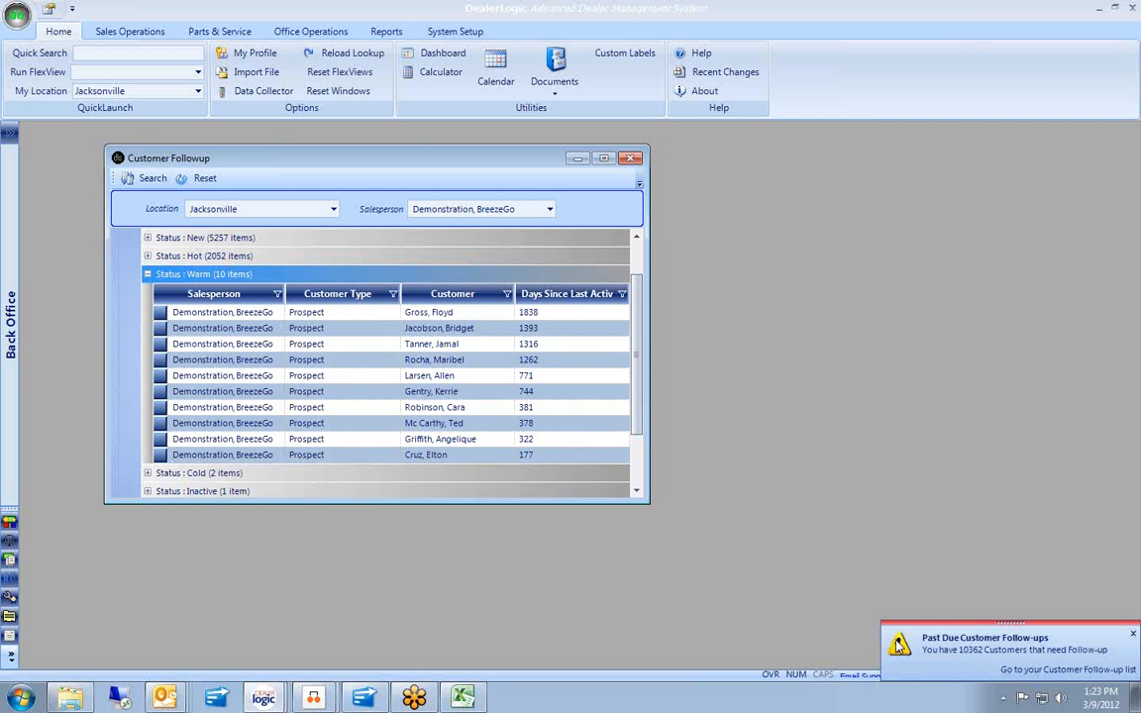
# Change the 381-day-inactive Warm prospect's status to Cold, save it, and close the record.
pyautogui.click(164, 410)
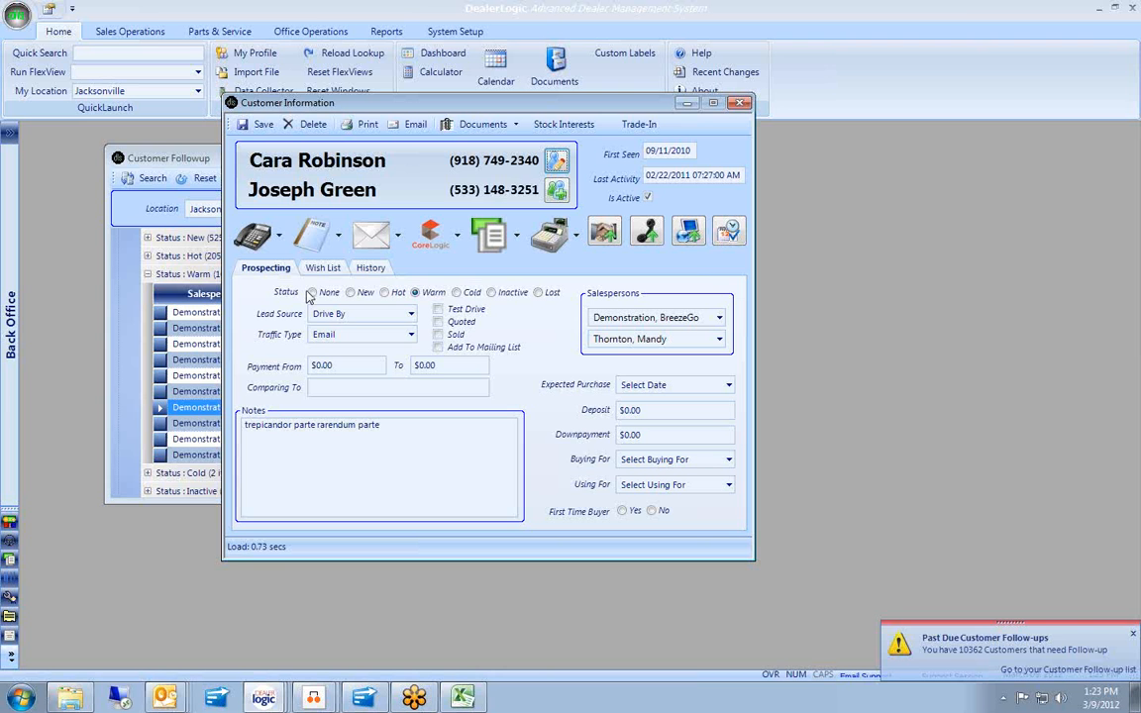
pyautogui.moveTo(355, 300)
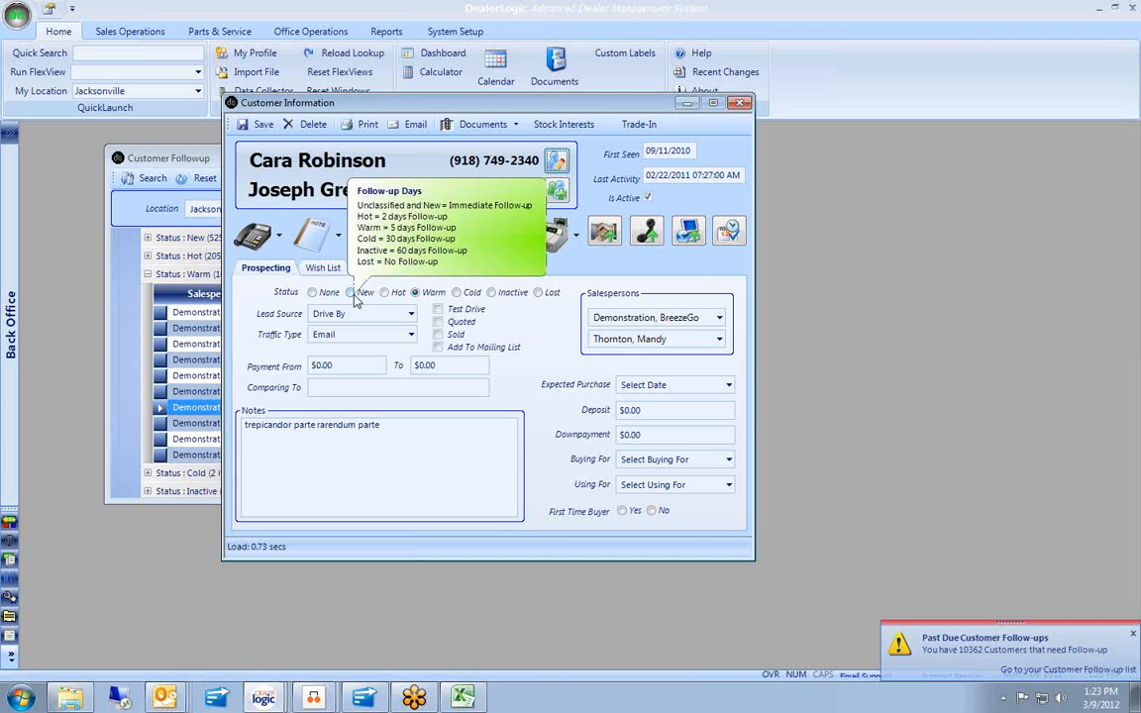
pyautogui.click(457, 295)
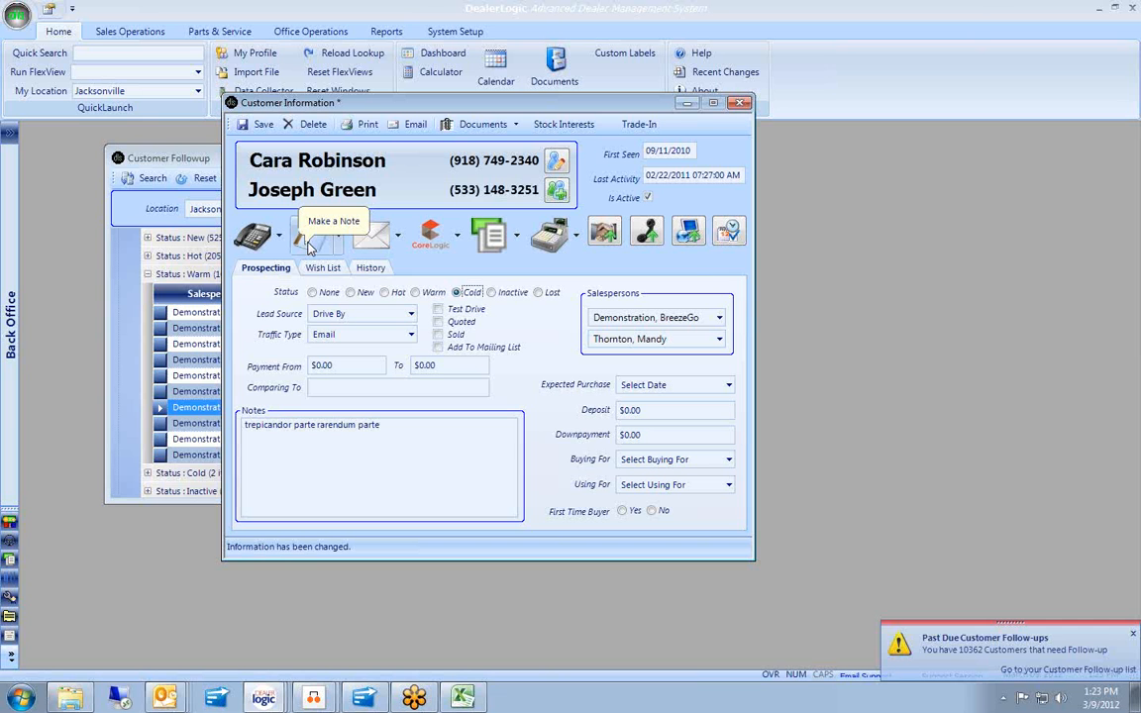
pyautogui.click(372, 268)
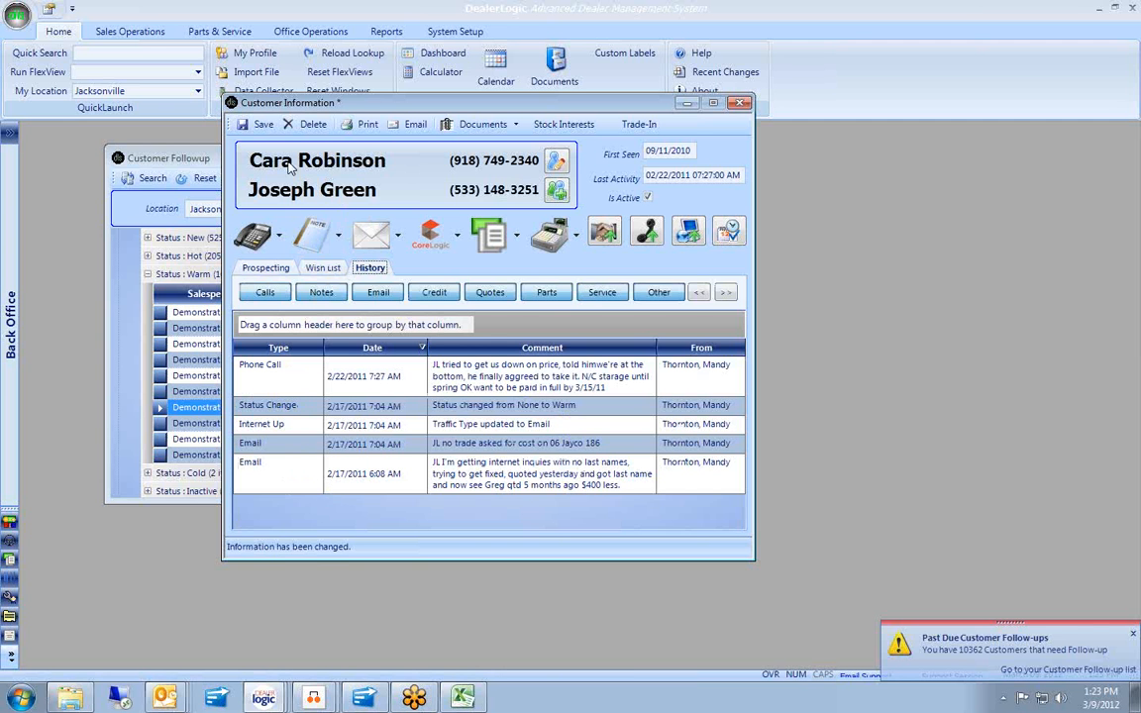
pyautogui.click(260, 125)
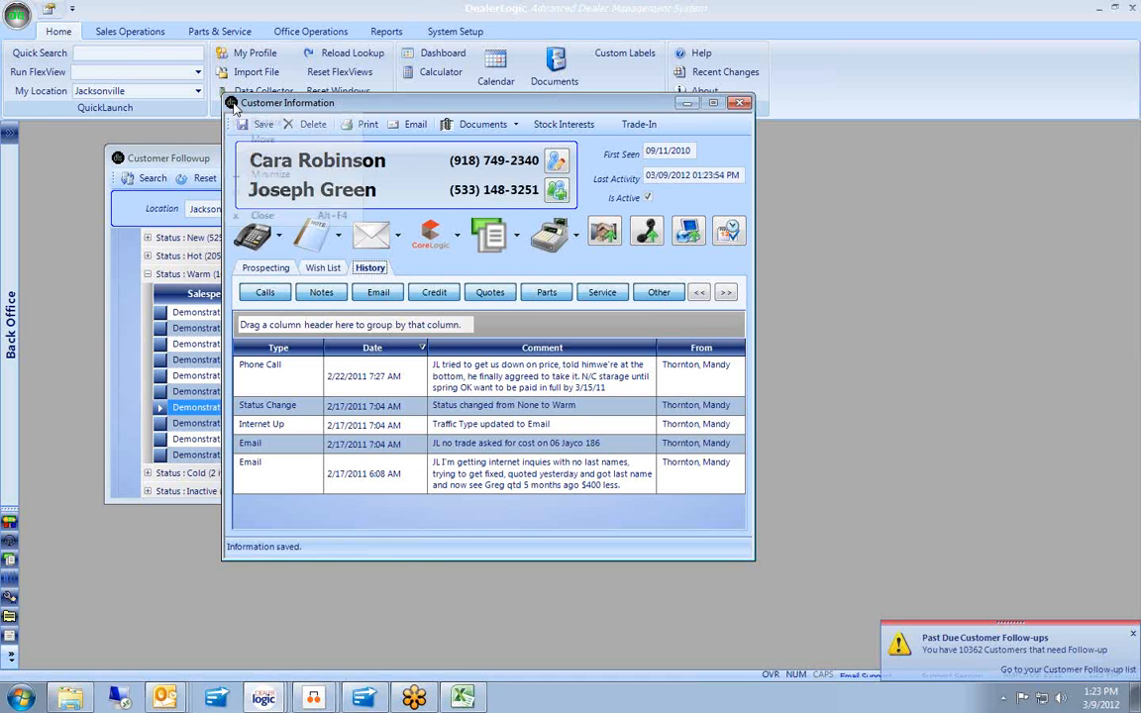
pyautogui.doubleClick(233, 104)
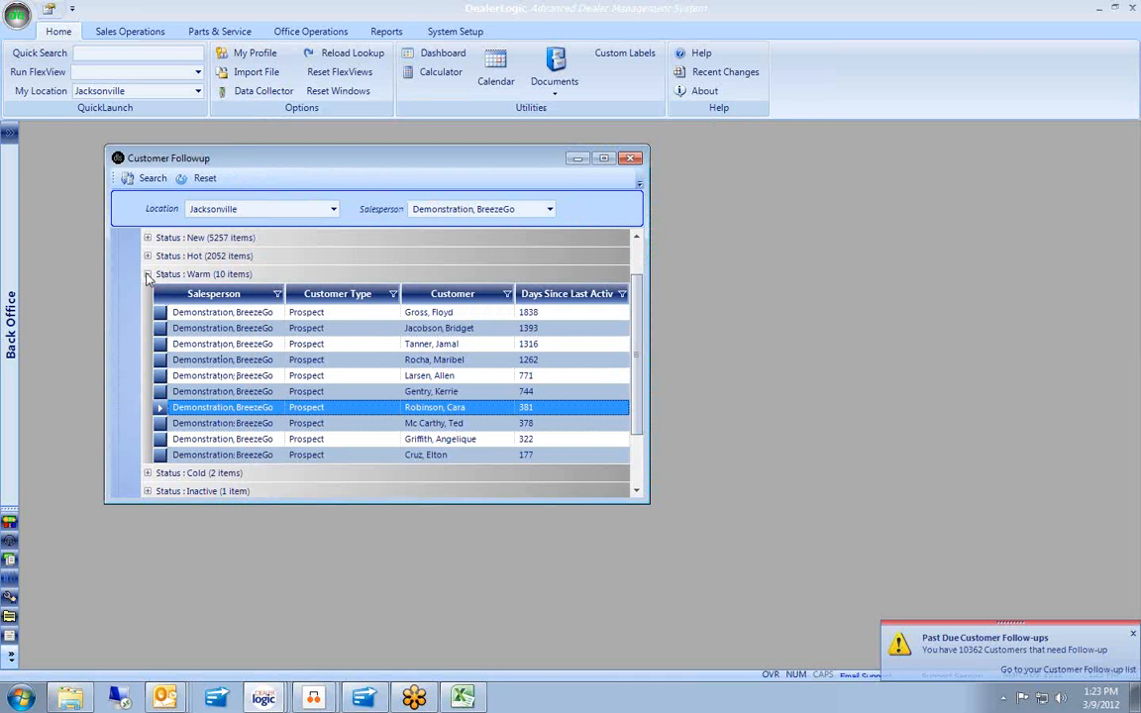
# Collapse Warm and Prospect, expand Sold, and open the last customer, sold 02/10/2012.
pyautogui.click(147, 274)
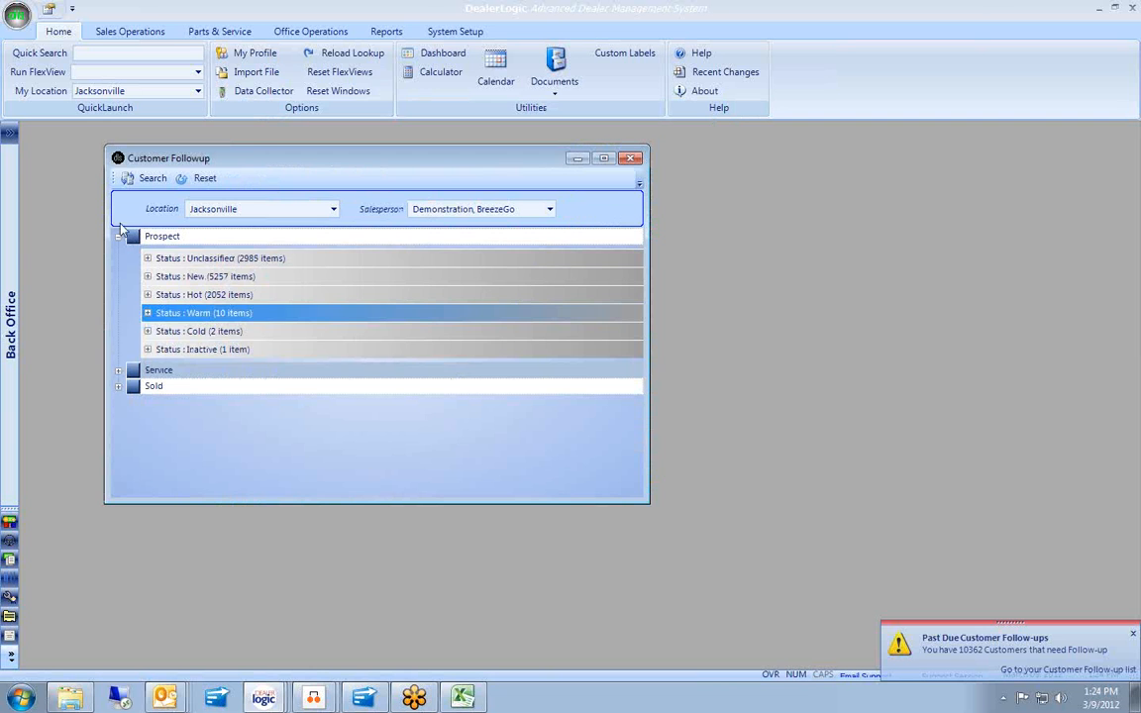
pyautogui.click(118, 239)
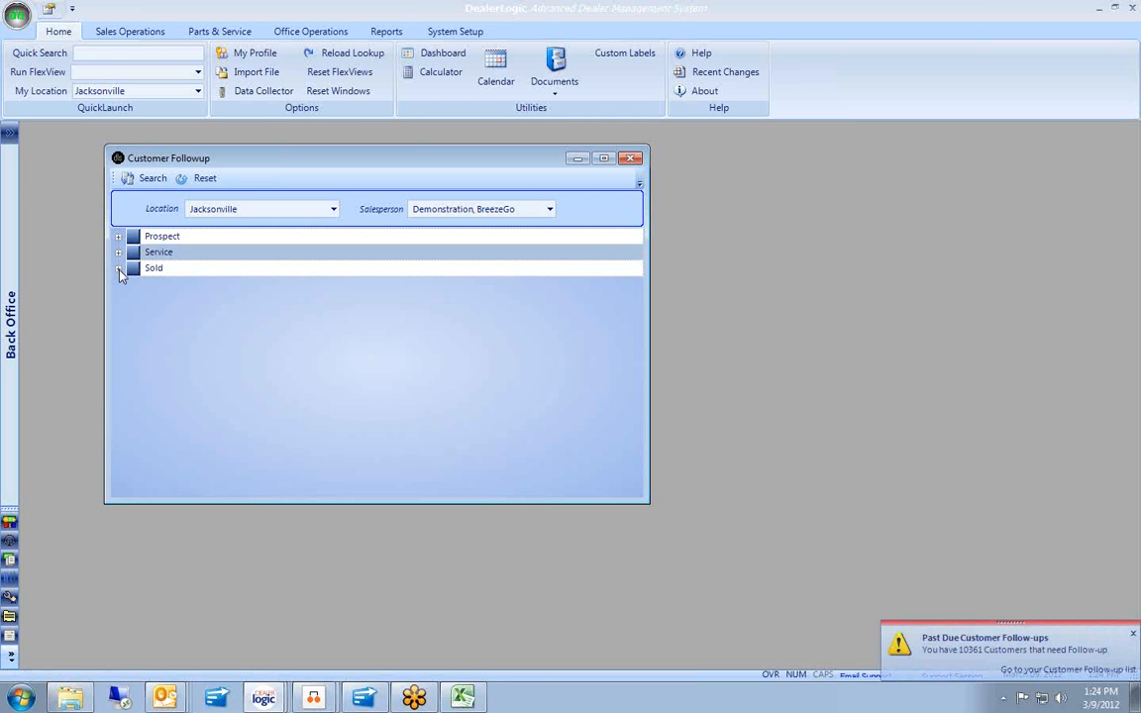
pyautogui.click(119, 269)
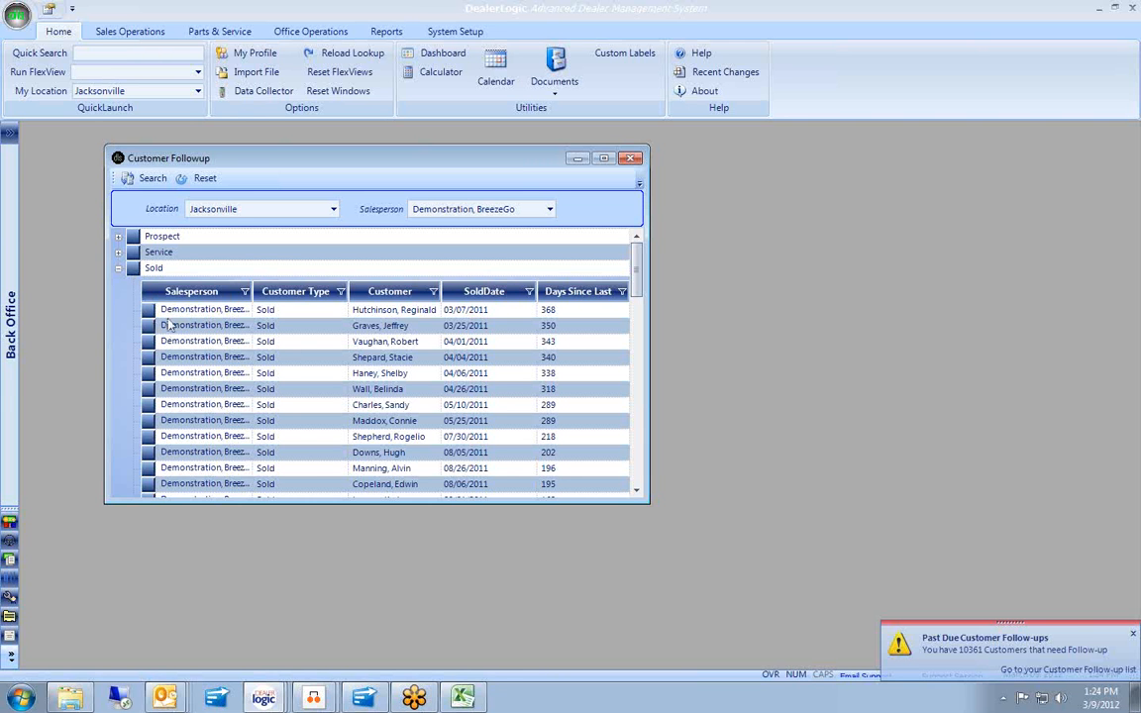
pyautogui.moveTo(637, 276); pyautogui.dragTo(655, 490)
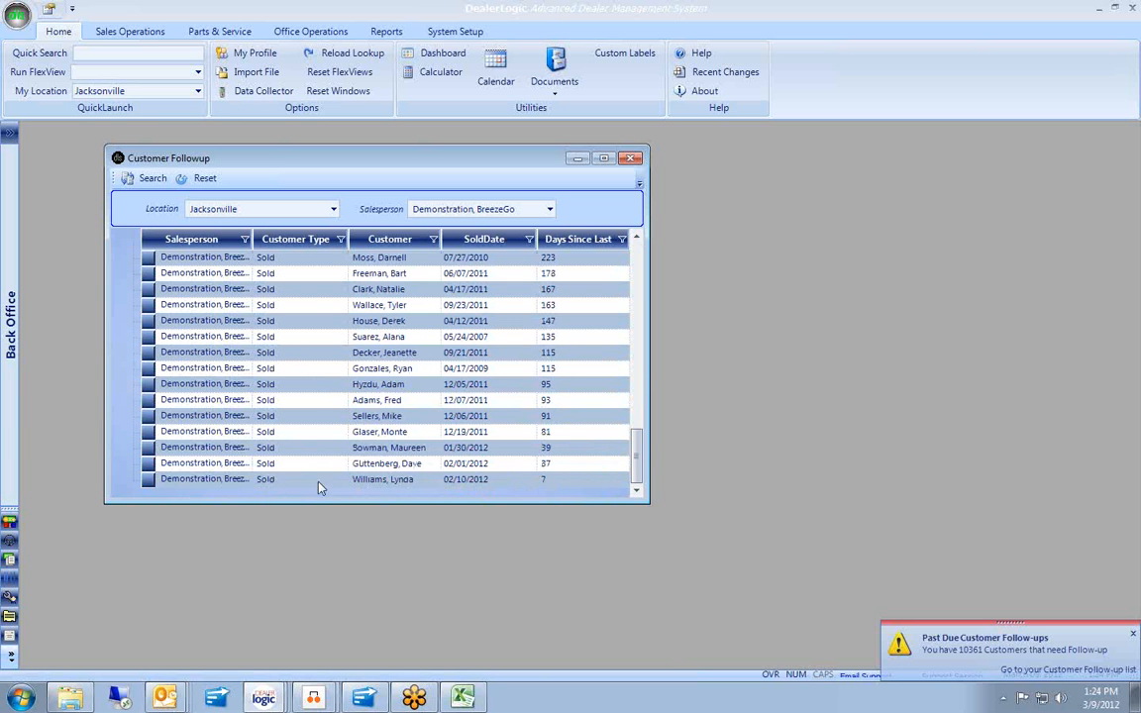
pyautogui.doubleClick(148, 480)
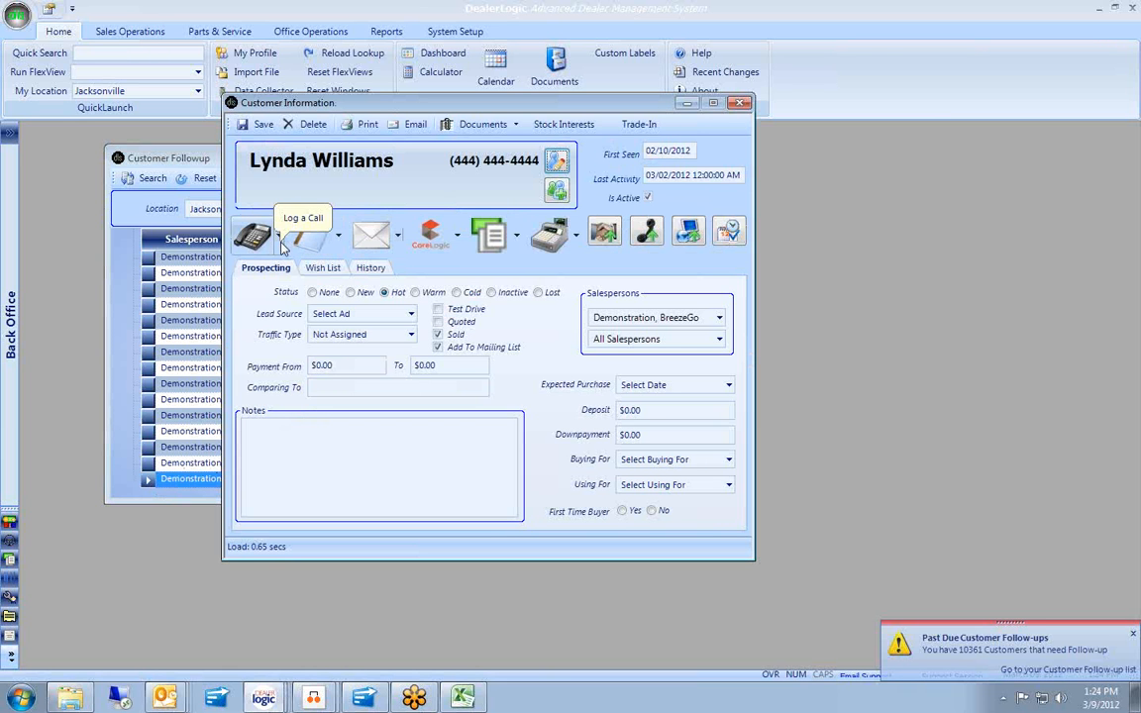
# Save a post-sale note 'Called to make sure she was happy with the unit', due 3/11/2012, then close.
pyautogui.click(729, 234)
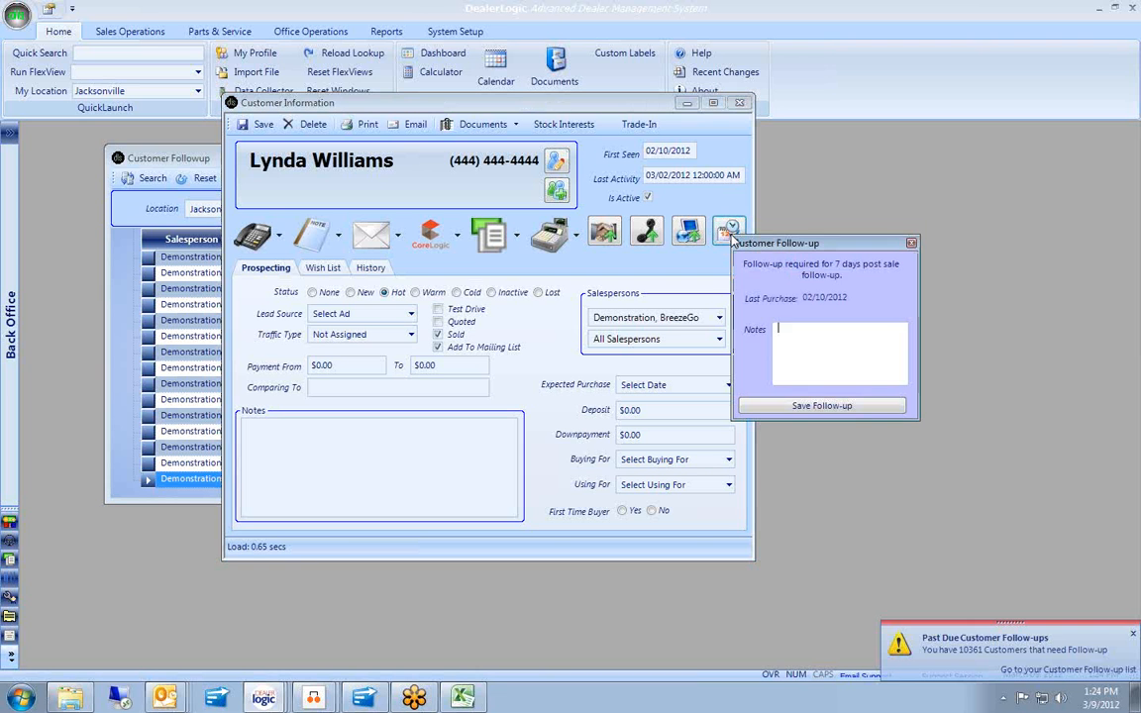
pyautogui.write('Call')
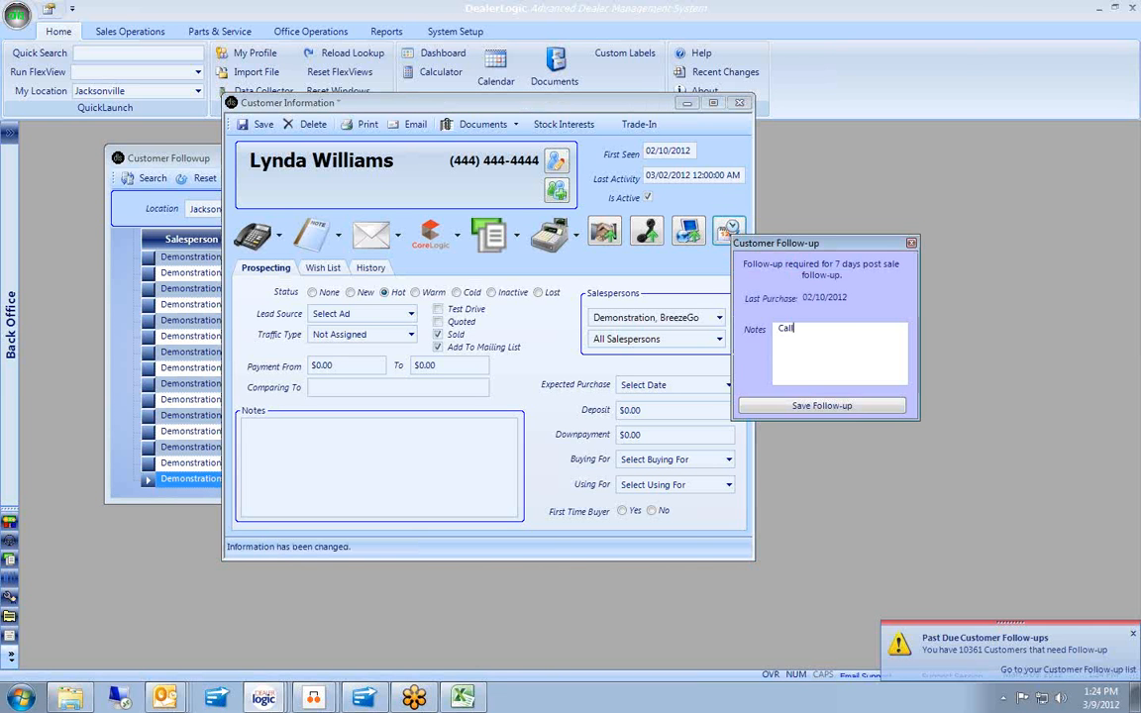
pyautogui.write('ed to make sure,')
pyautogui.press('BackSpace')
pyautogui.write('she')
pyautogui.write(' was.')
pyautogui.write(' hap')
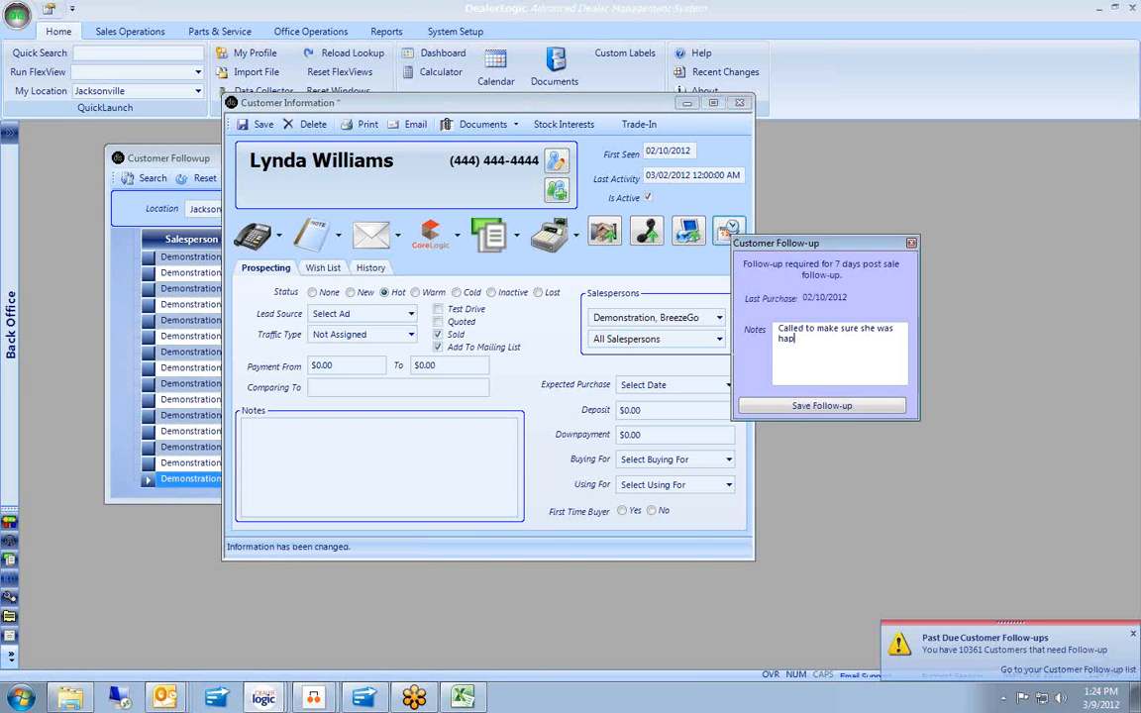
pyautogui.write('py with the unit. And she')
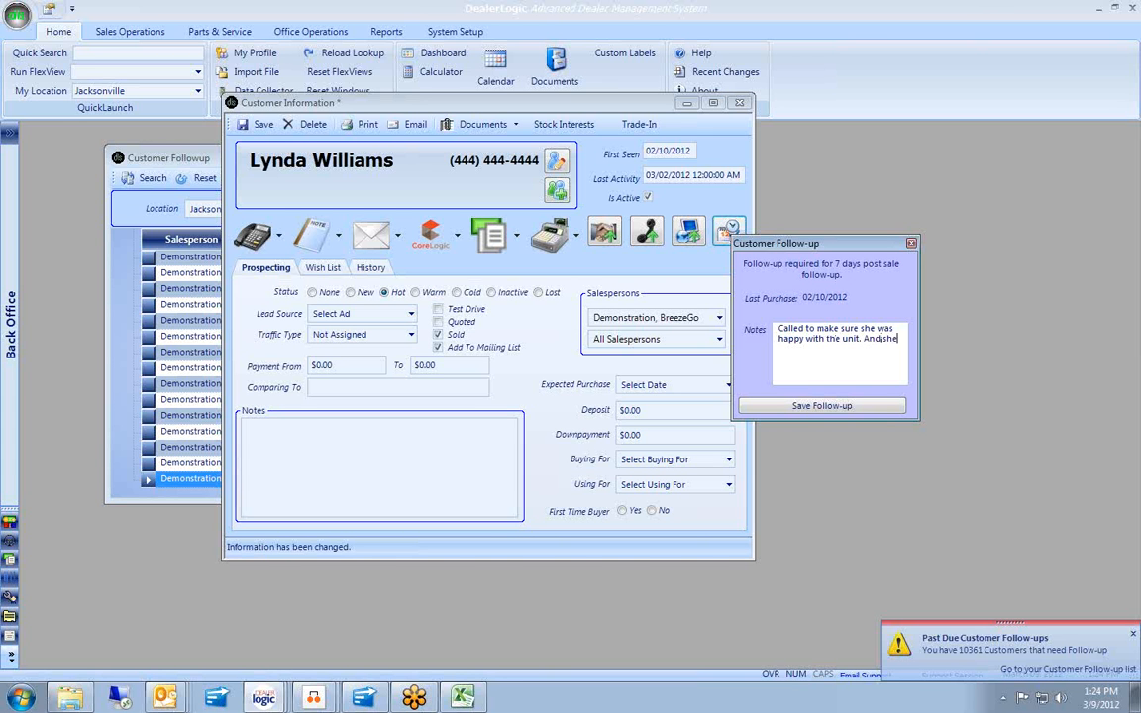
pyautogui.write(' was.')
pyautogui.click(850, 406)
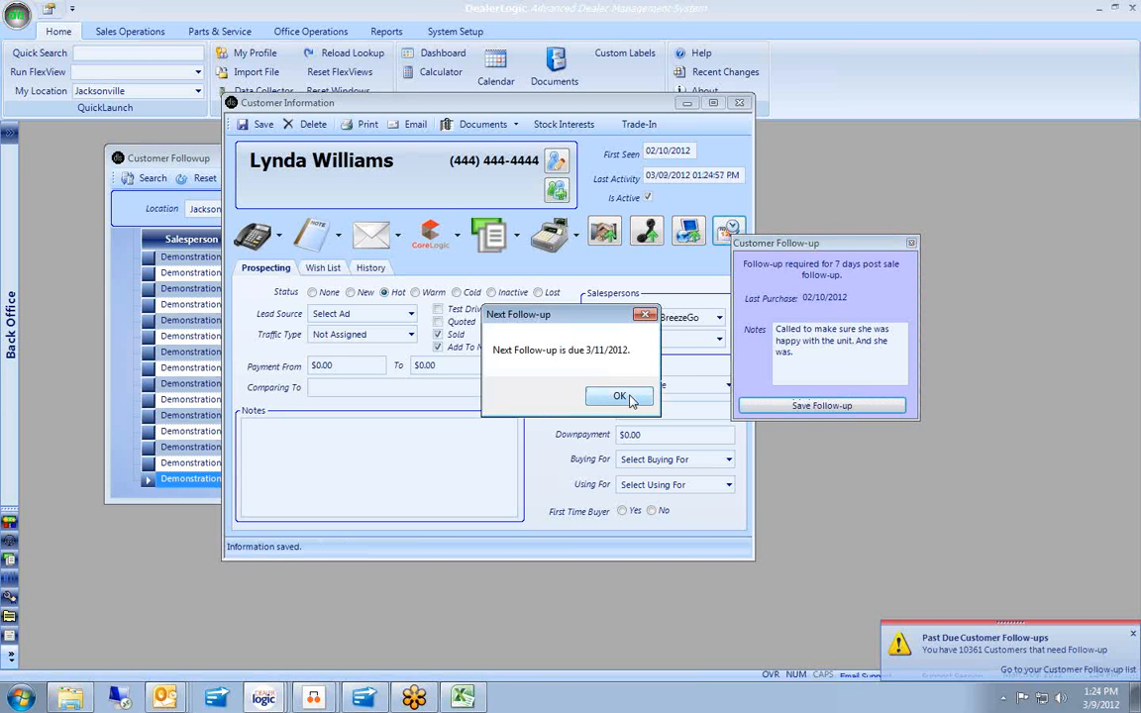
pyautogui.click(629, 398)
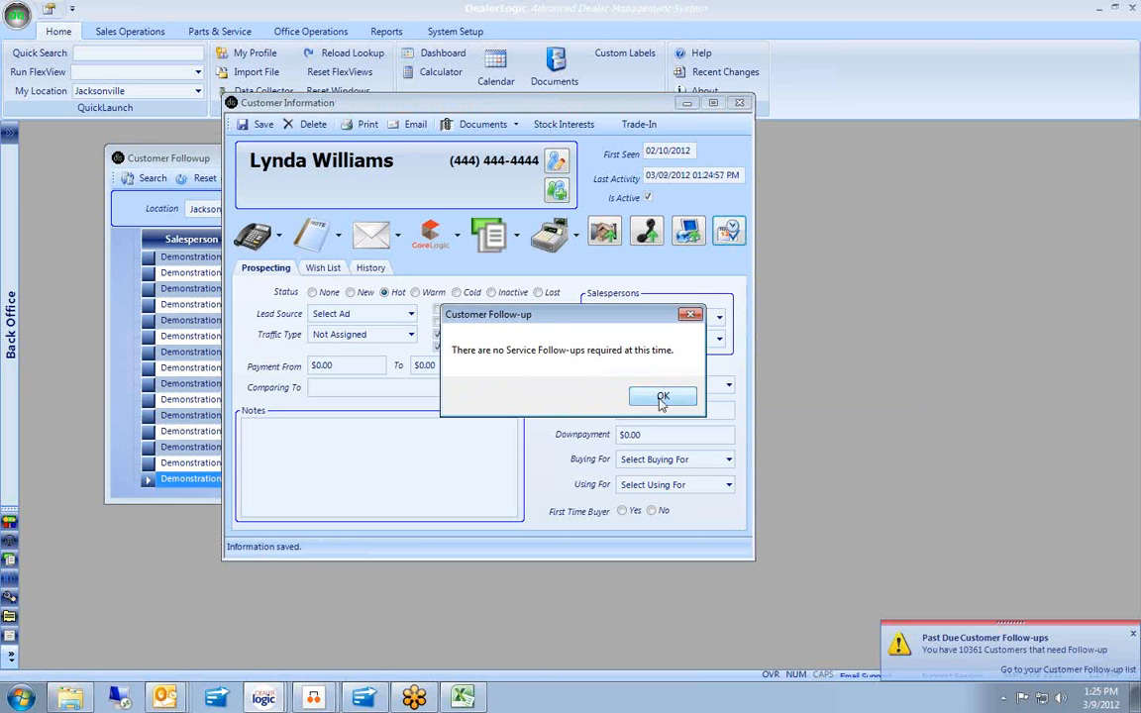
pyautogui.click(662, 399)
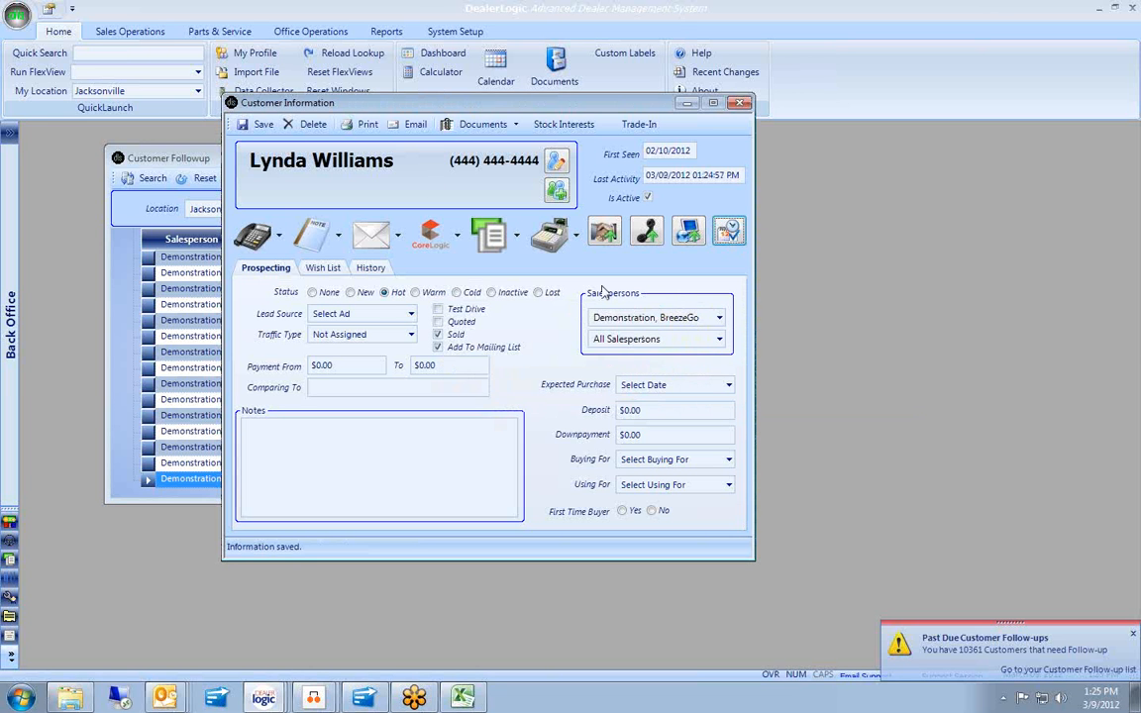
pyautogui.click(742, 104)
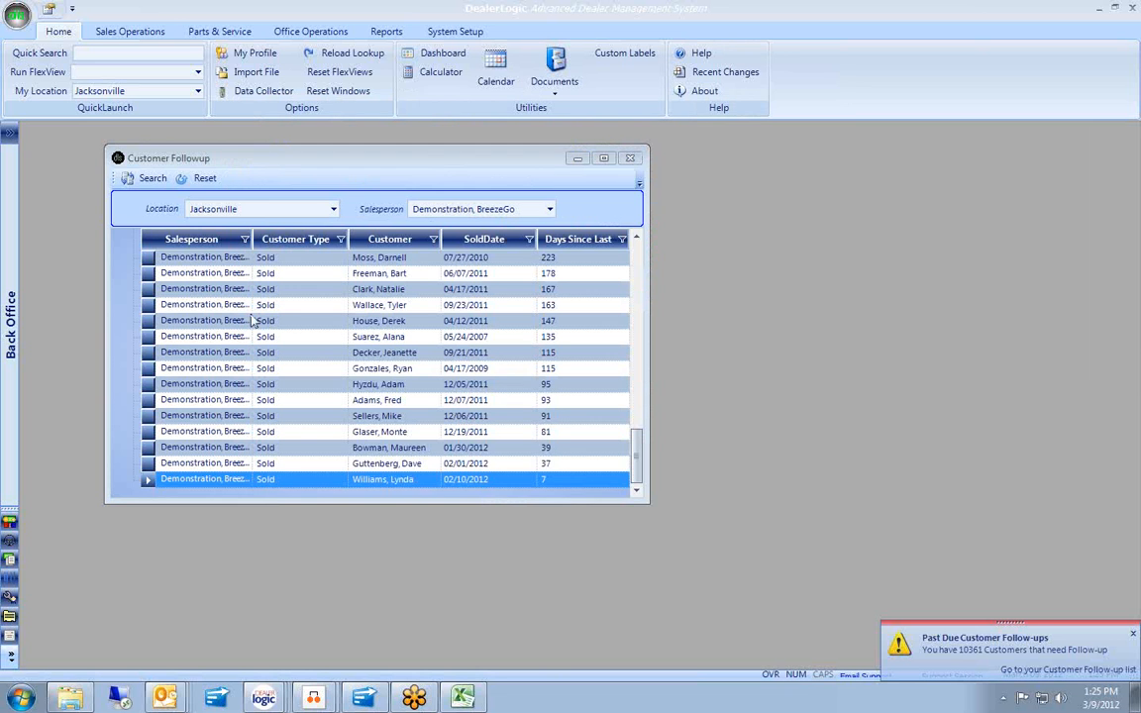
# Collapse the Sold group and expand the Service group of follow-ups.
pyautogui.scroll(5, 575, 367)
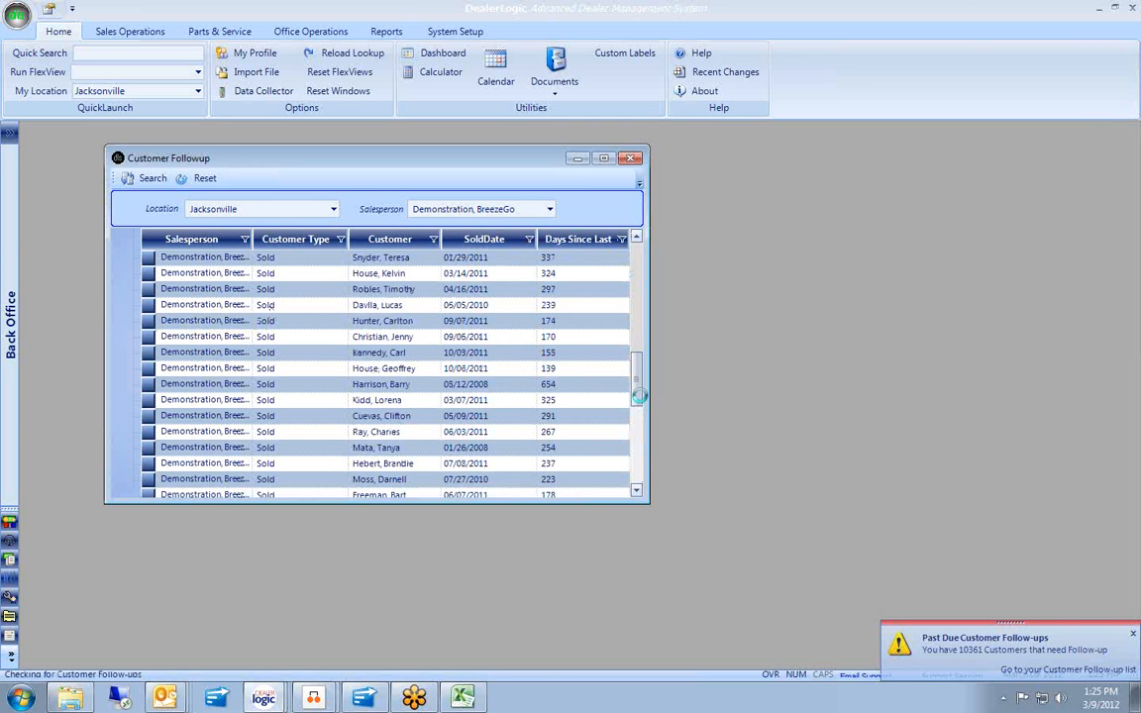
pyautogui.moveTo(636, 386); pyautogui.dragTo(637, 269)
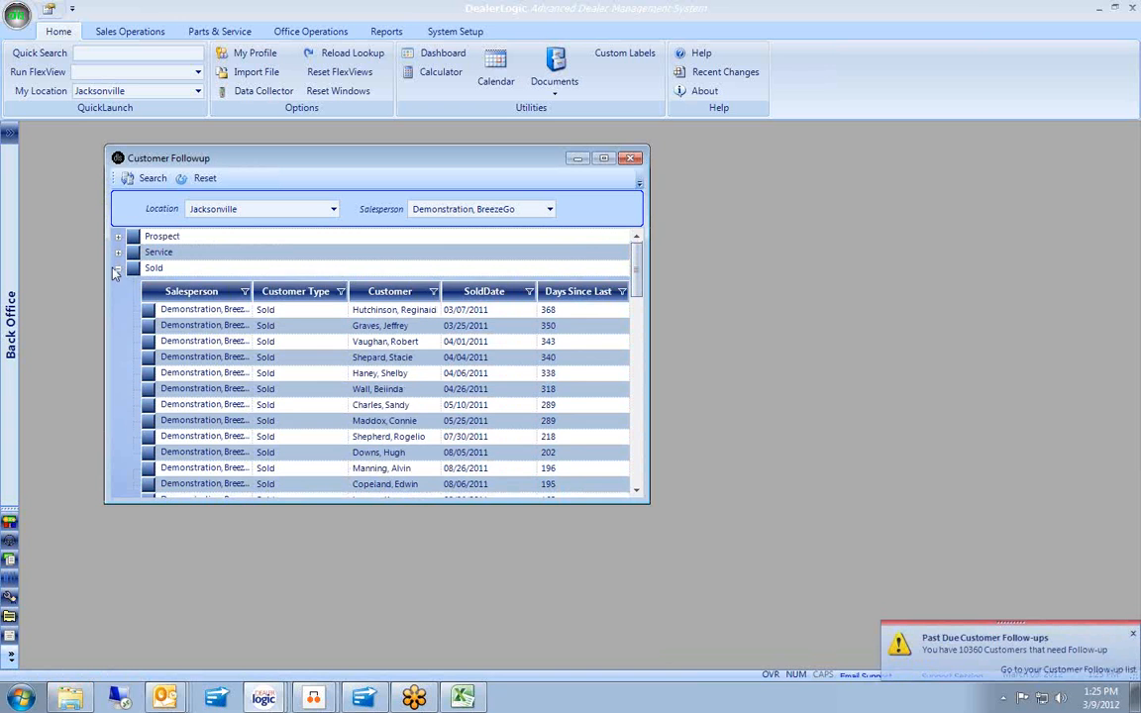
pyautogui.click(118, 266)
pyautogui.click(118, 253)
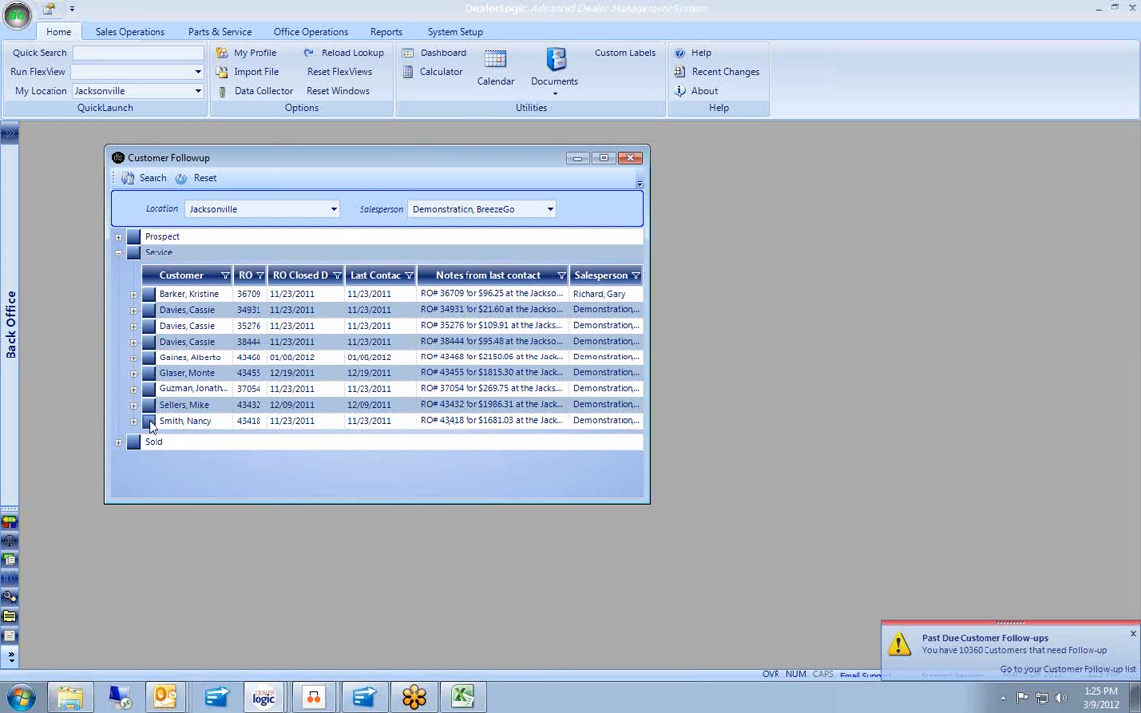
# Check the last Service customer for service follow-up, confirm none is required, and close the record.
pyautogui.doubleClick(153, 422)
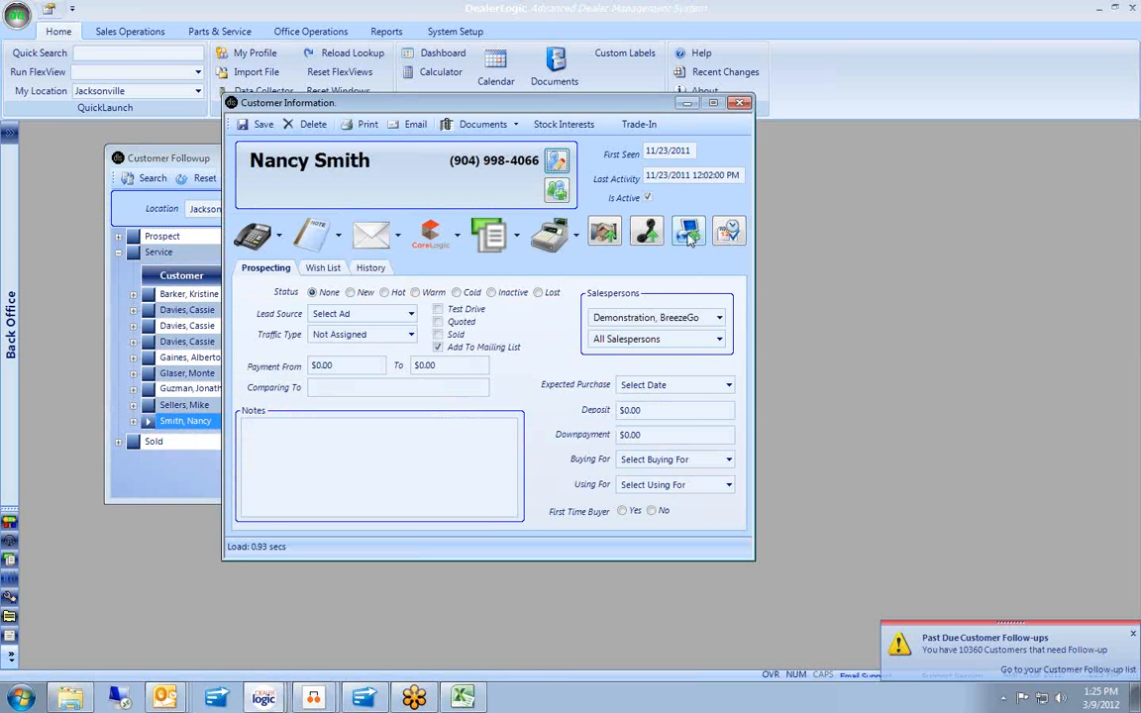
pyautogui.click(730, 231)
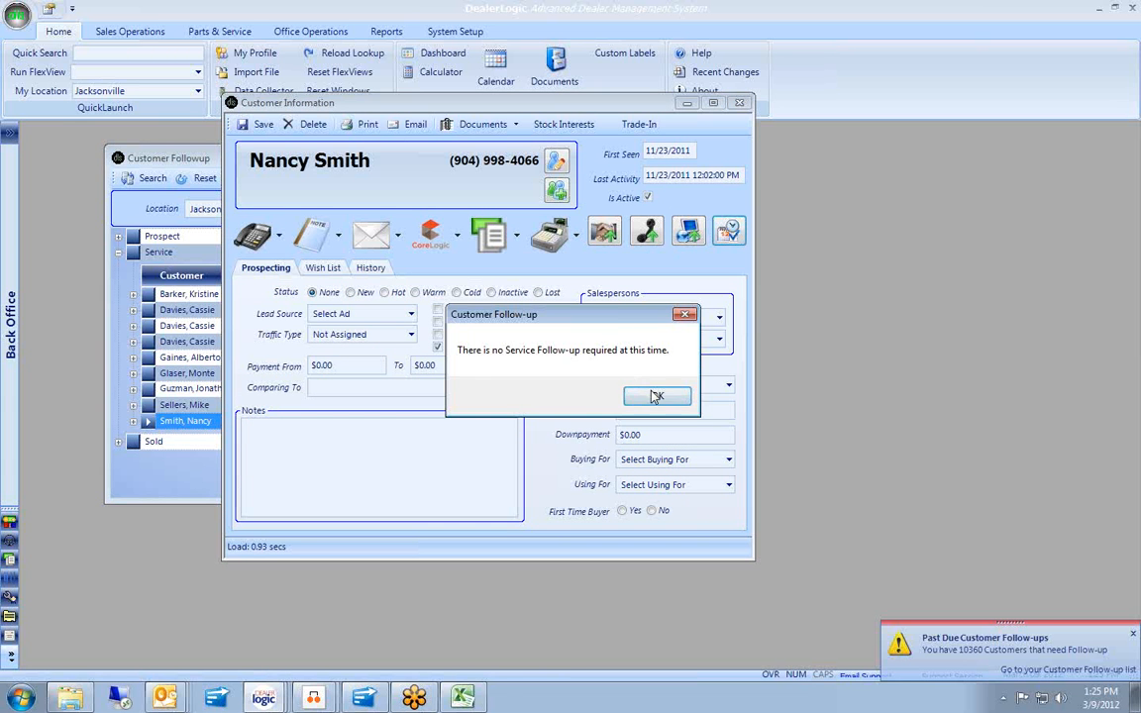
pyautogui.click(657, 395)
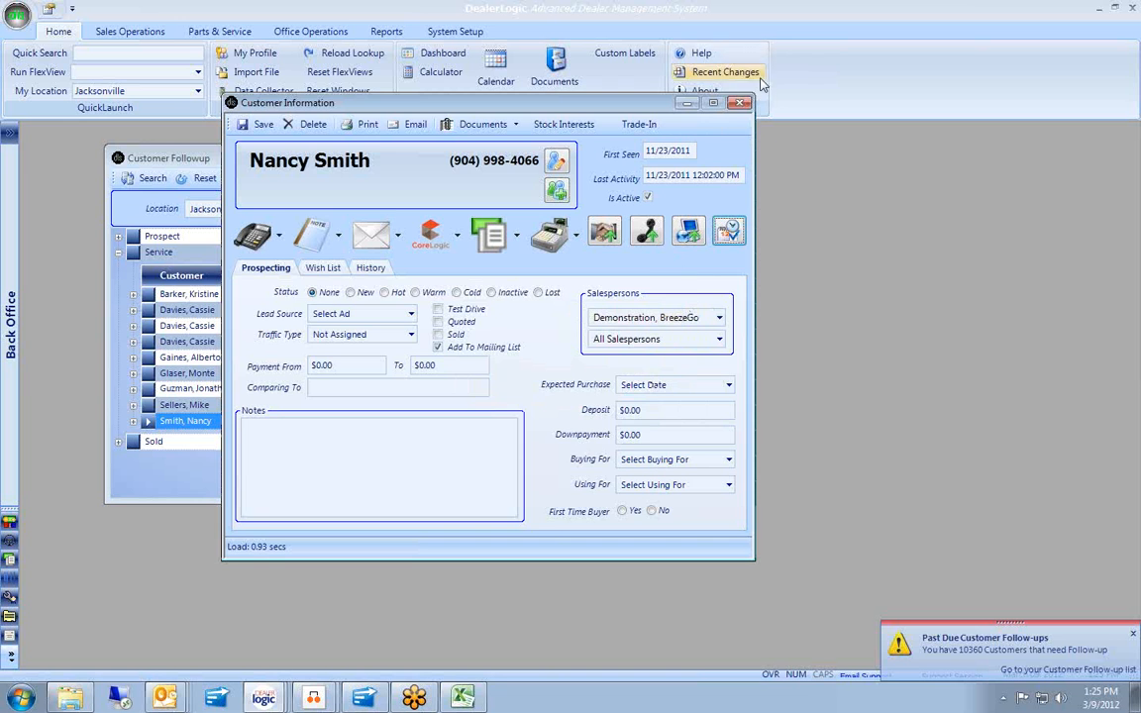
pyautogui.click(740, 103)
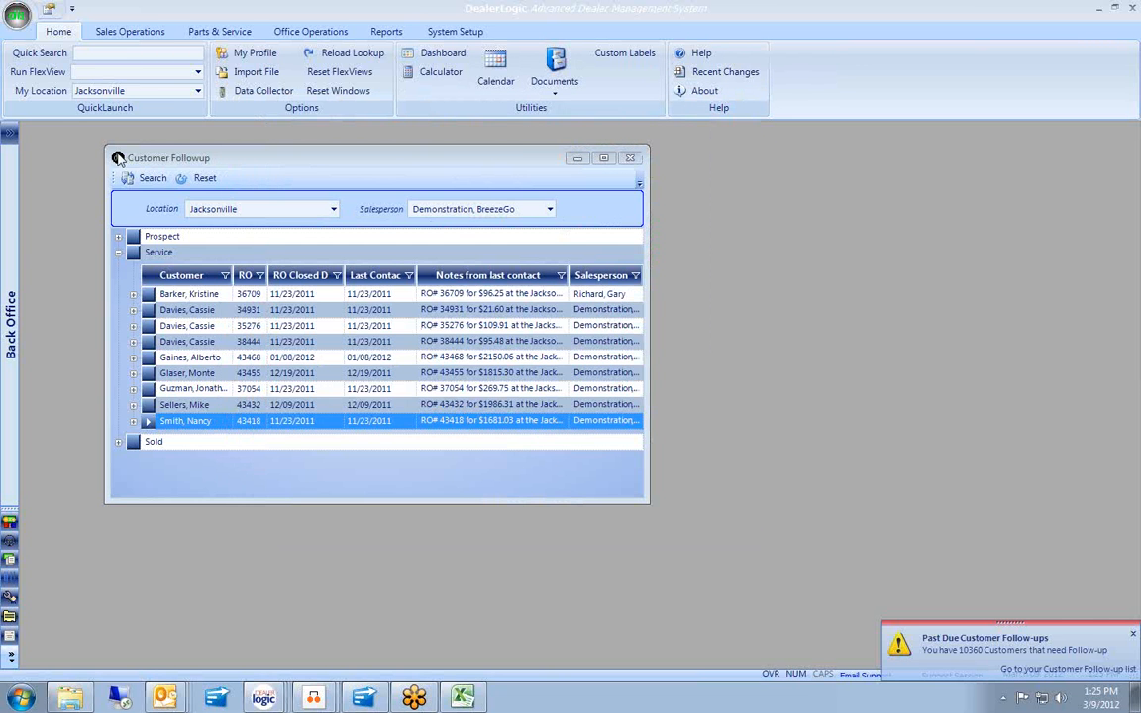
# Close the follow-up list, save a 0-minute follow-up interval in My Profile, and dismiss the past-due notice.
pyautogui.doubleClick(117, 160)
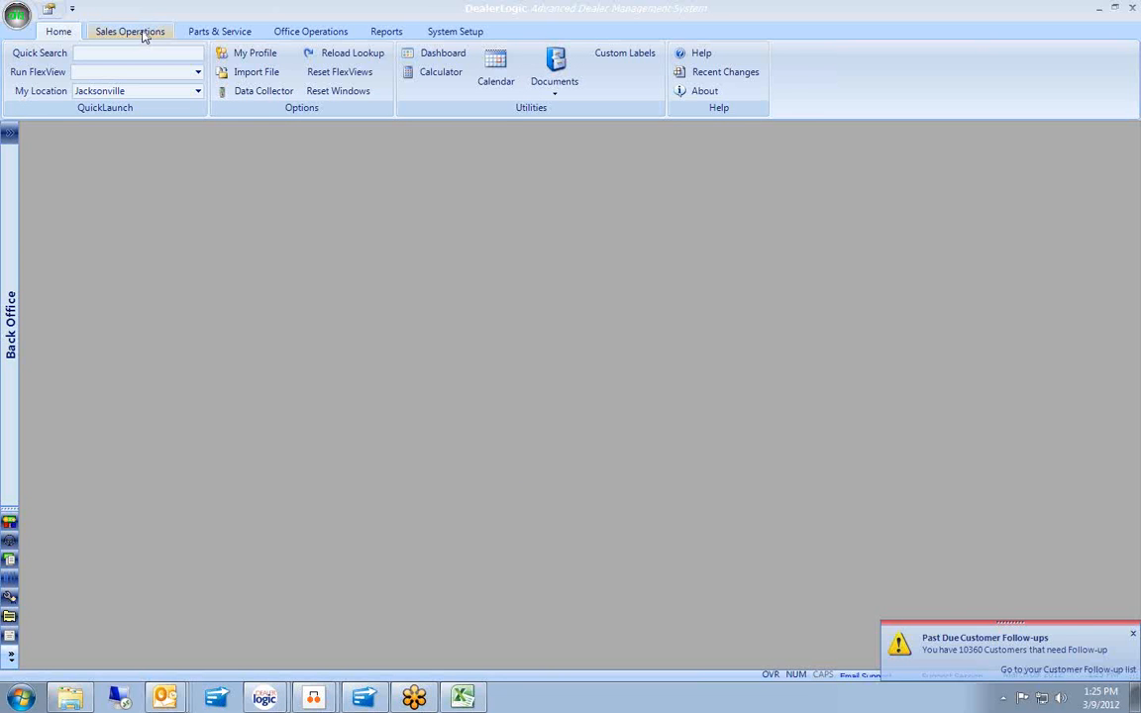
pyautogui.click(250, 58)
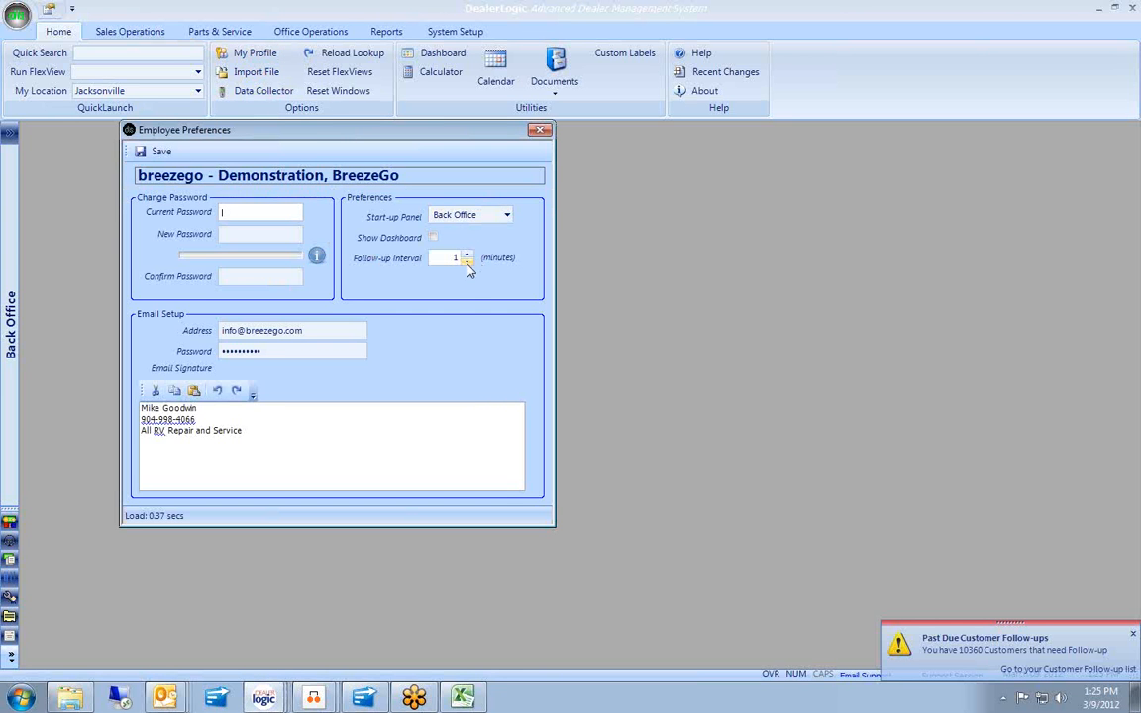
pyautogui.click(467, 262)
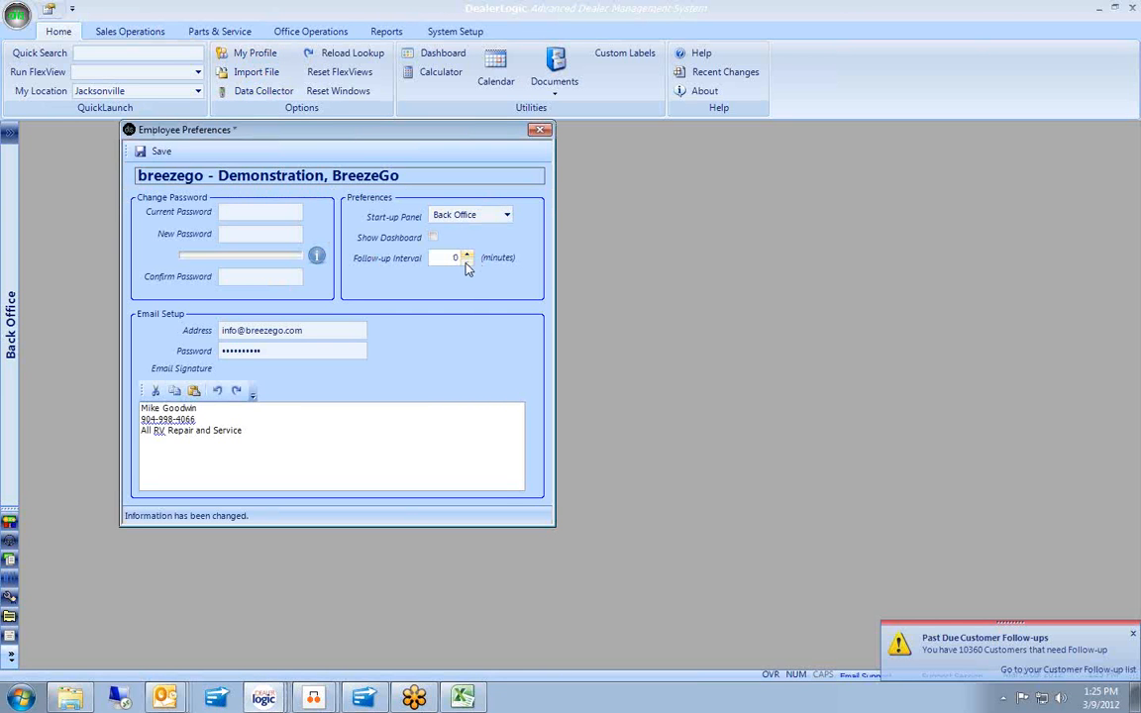
pyautogui.click(157, 153)
pyautogui.click(1133, 633)
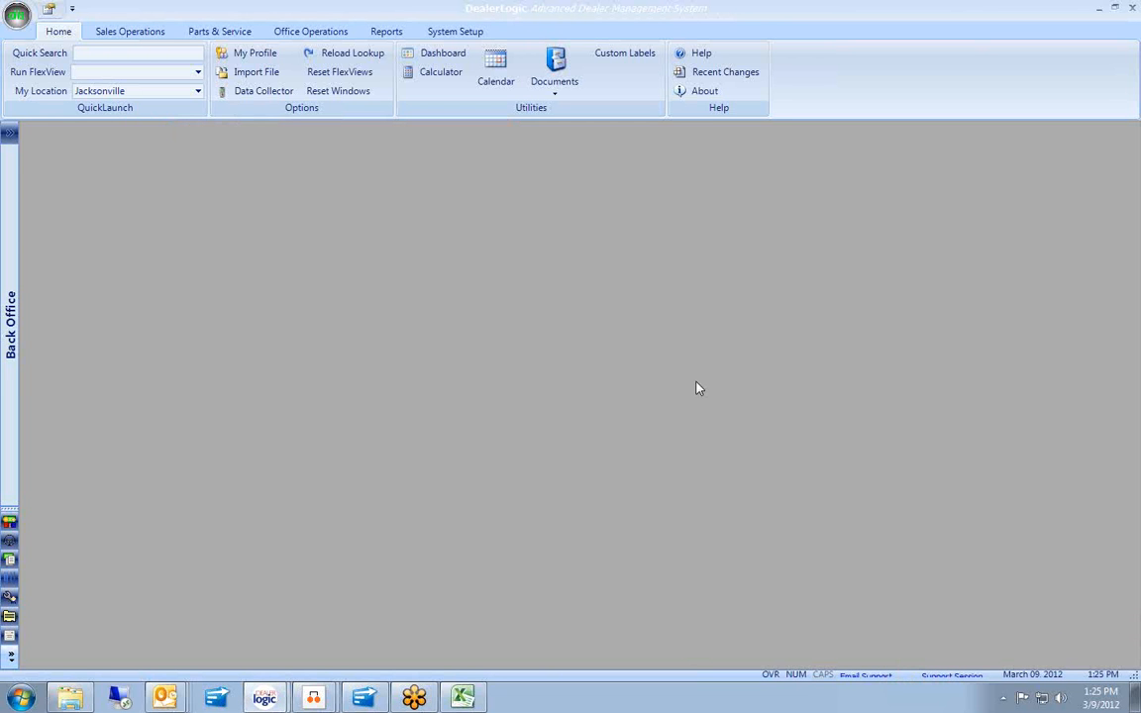
# Switch to the Sales Operations ribbon tab.
pyautogui.click(128, 34)
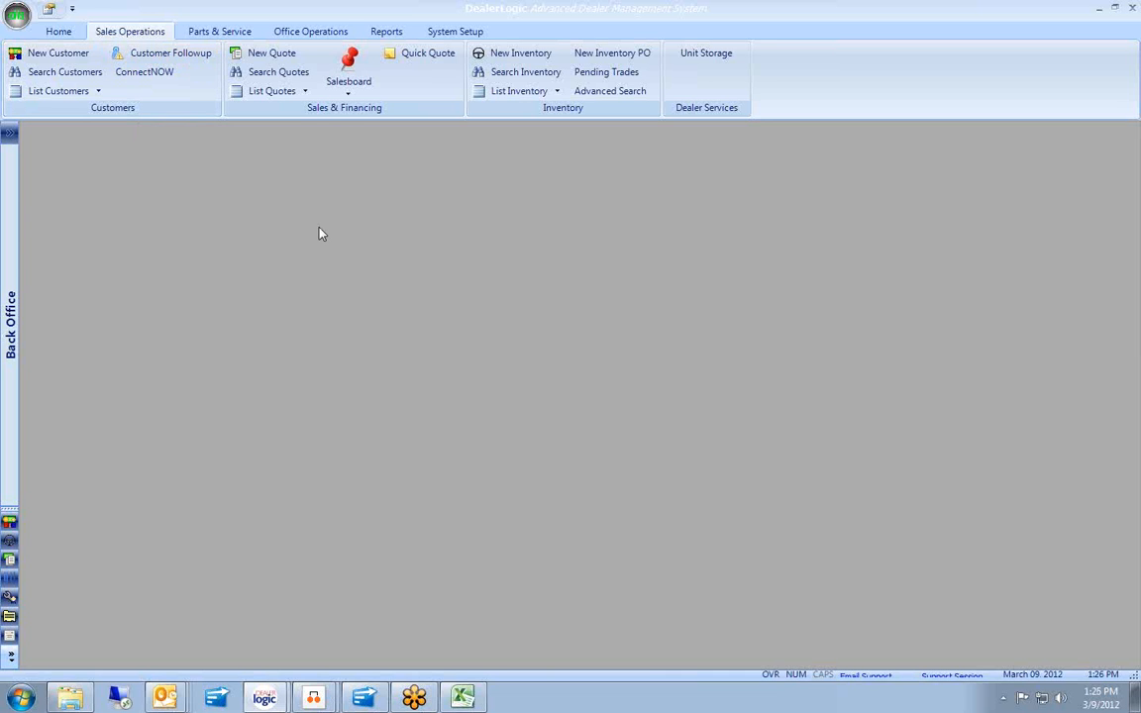
pyautogui.click(281, 57)
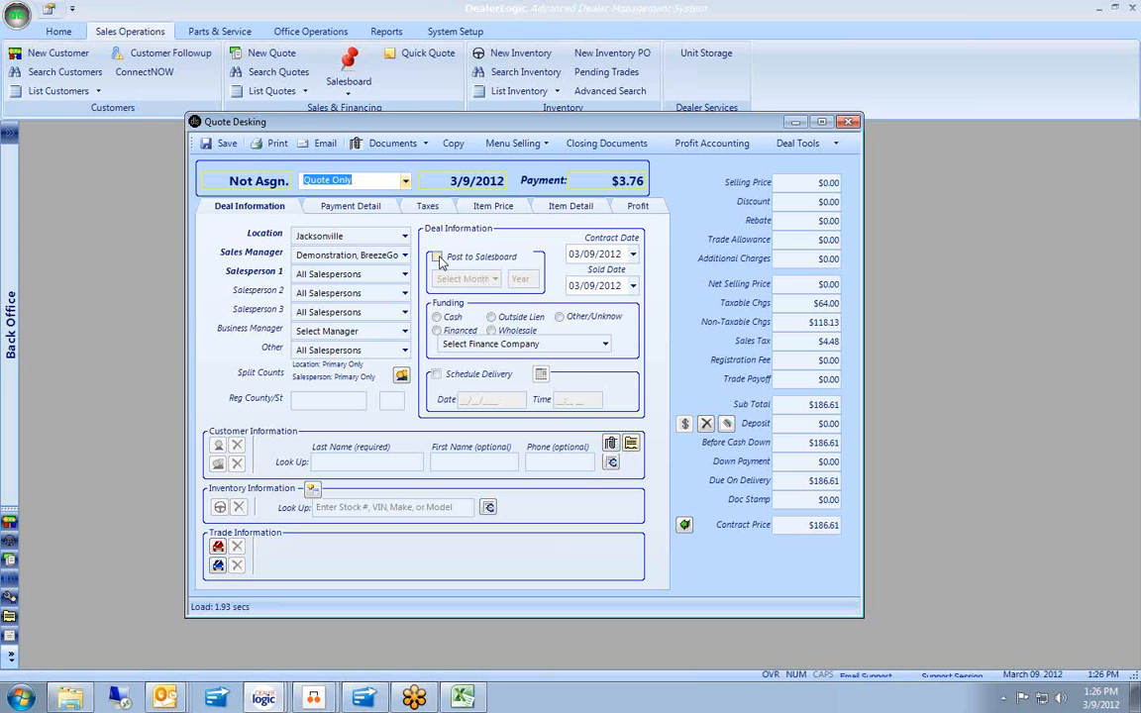
pyautogui.click(436, 256)
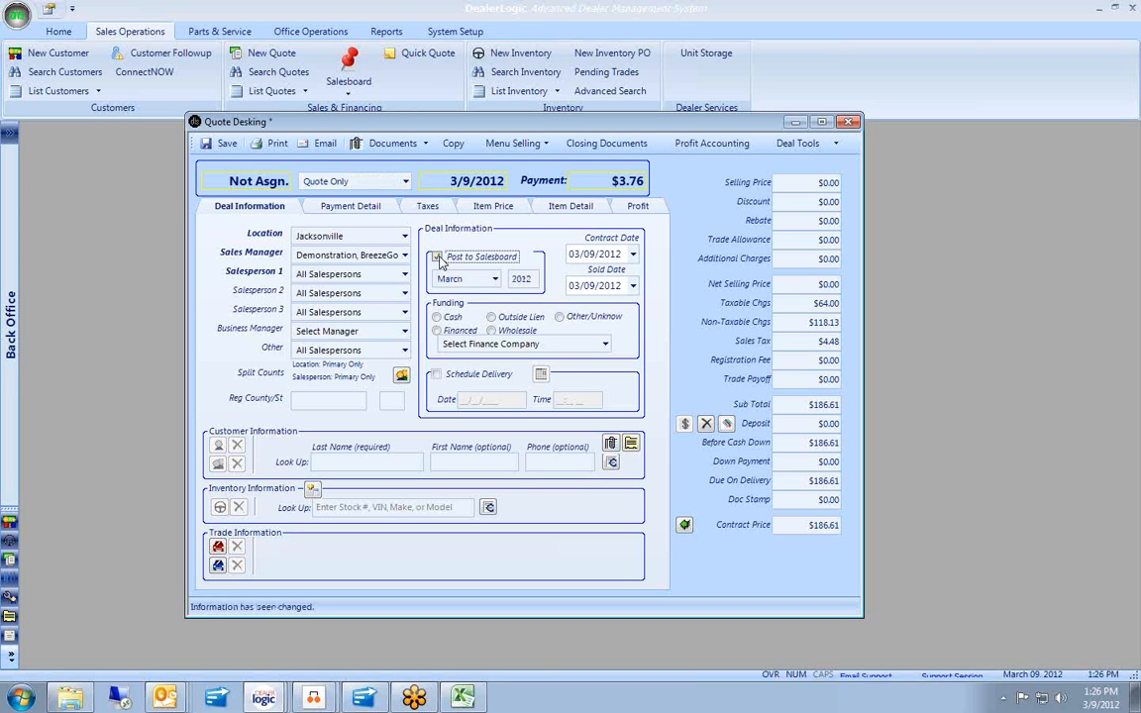
pyautogui.click(494, 281)
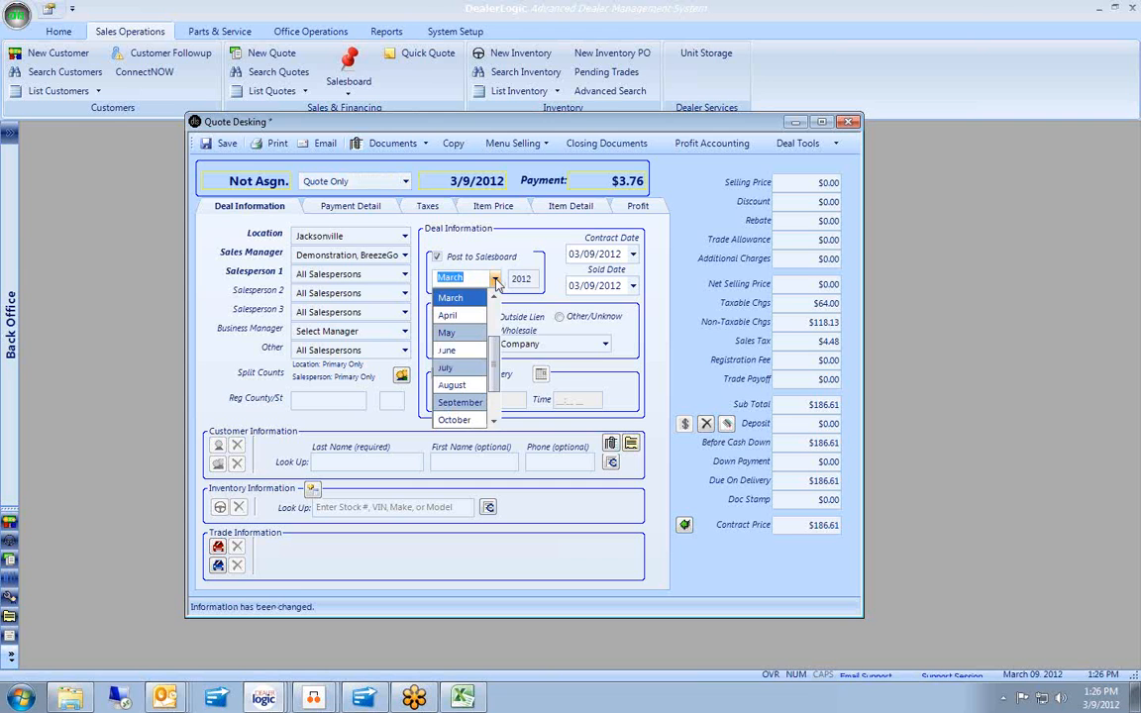
pyautogui.click(495, 281)
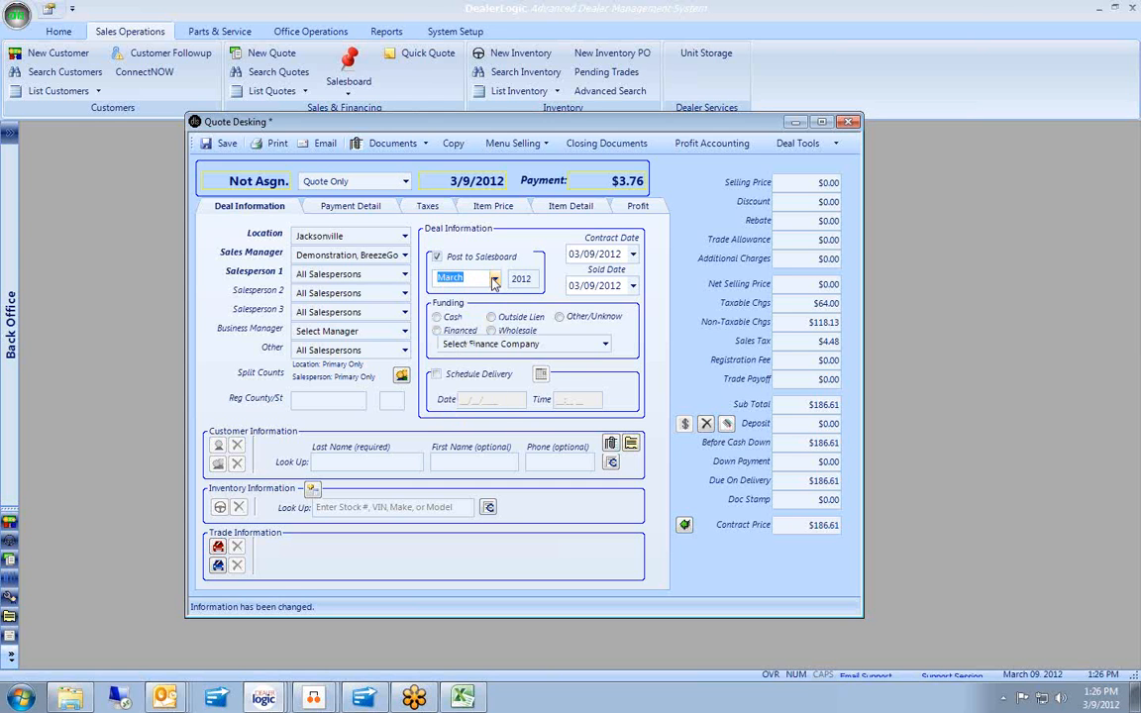
pyautogui.click(849, 124)
pyautogui.click(611, 400)
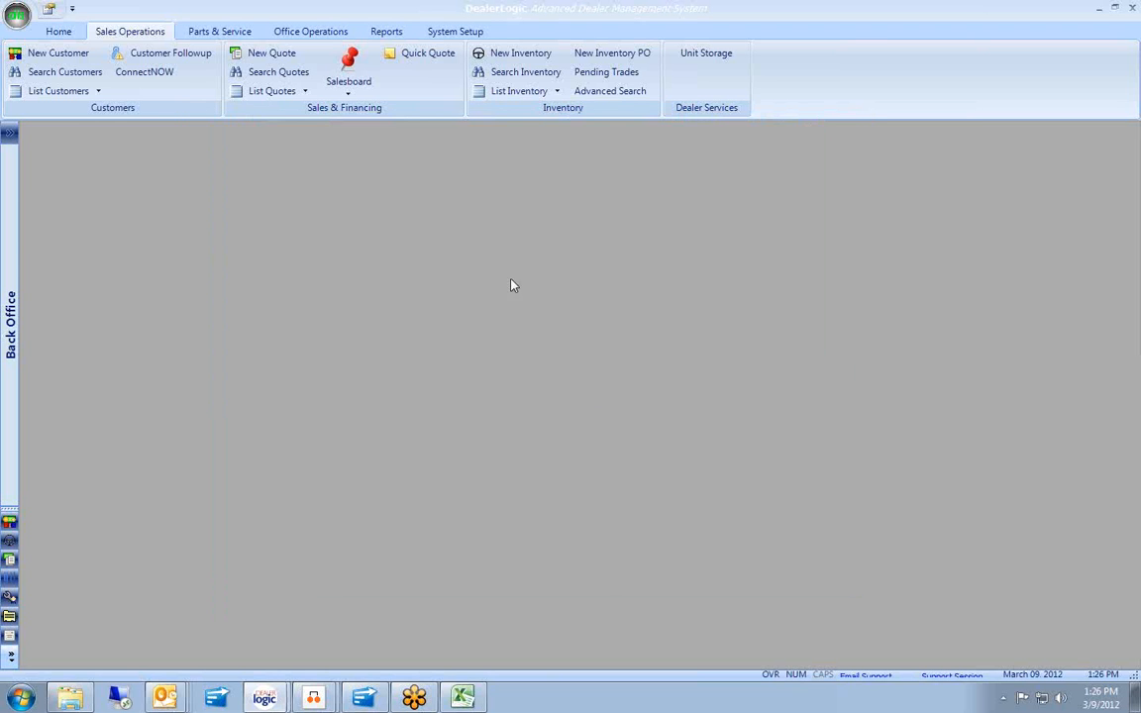
# Open the Location Salesboard and open the 2/28/2012 Forest River Sandpiper quote.
pyautogui.click(325, 69)
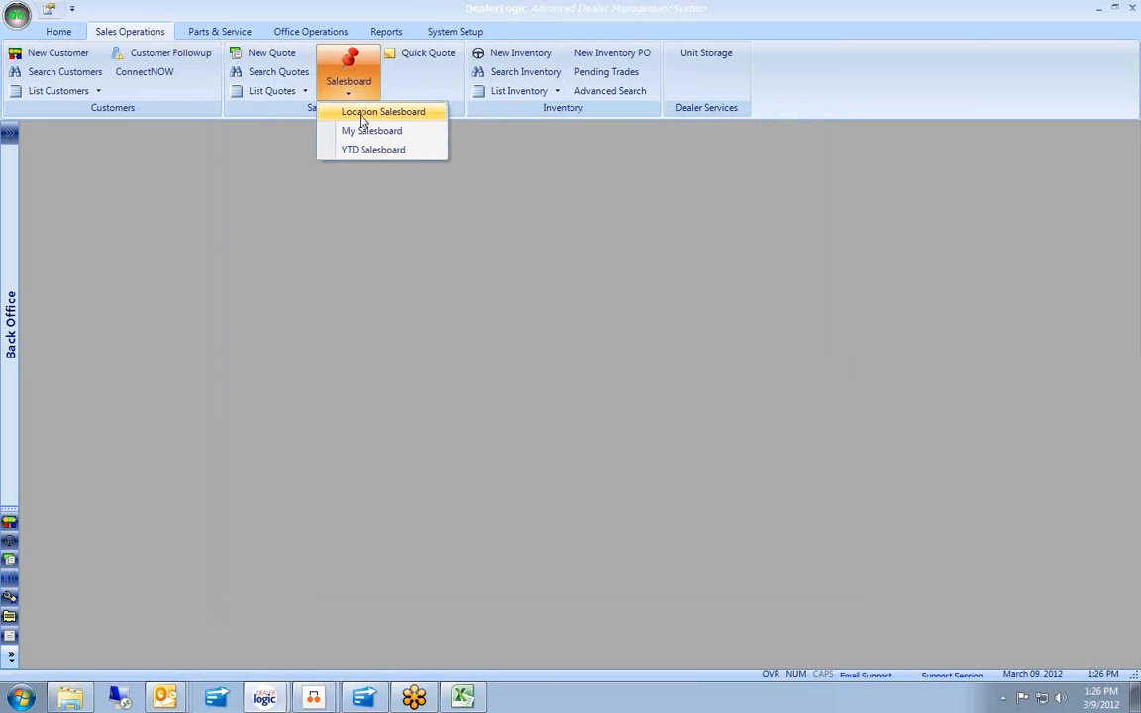
pyautogui.click(364, 117)
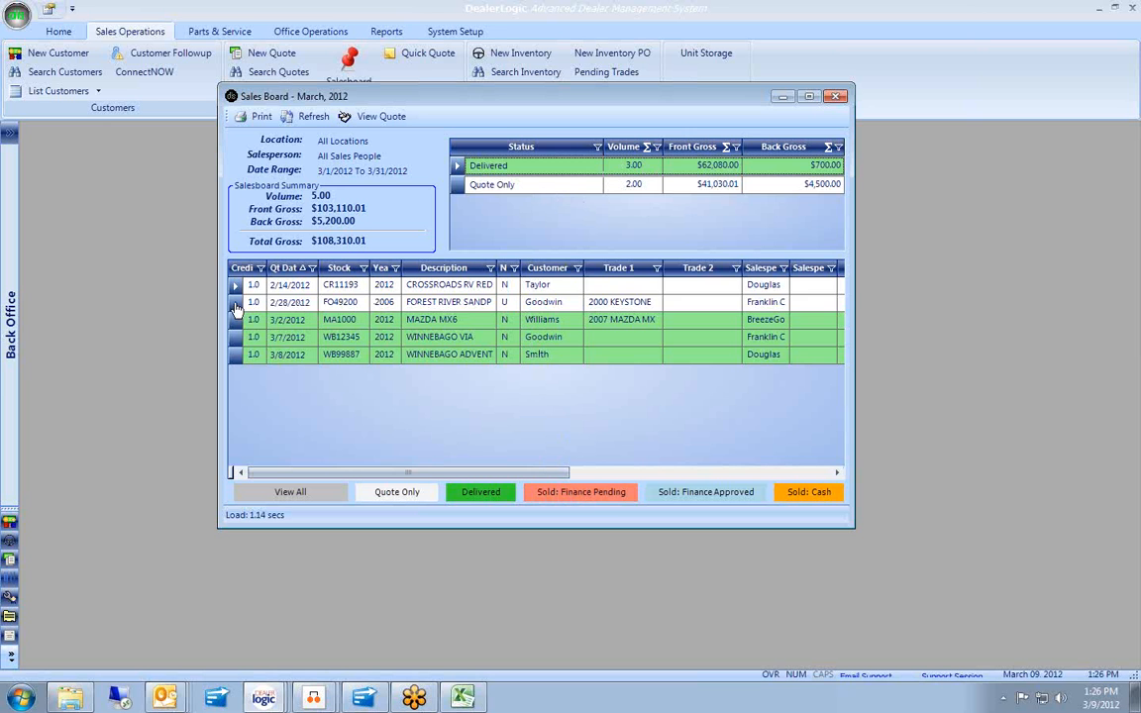
pyautogui.click(235, 303)
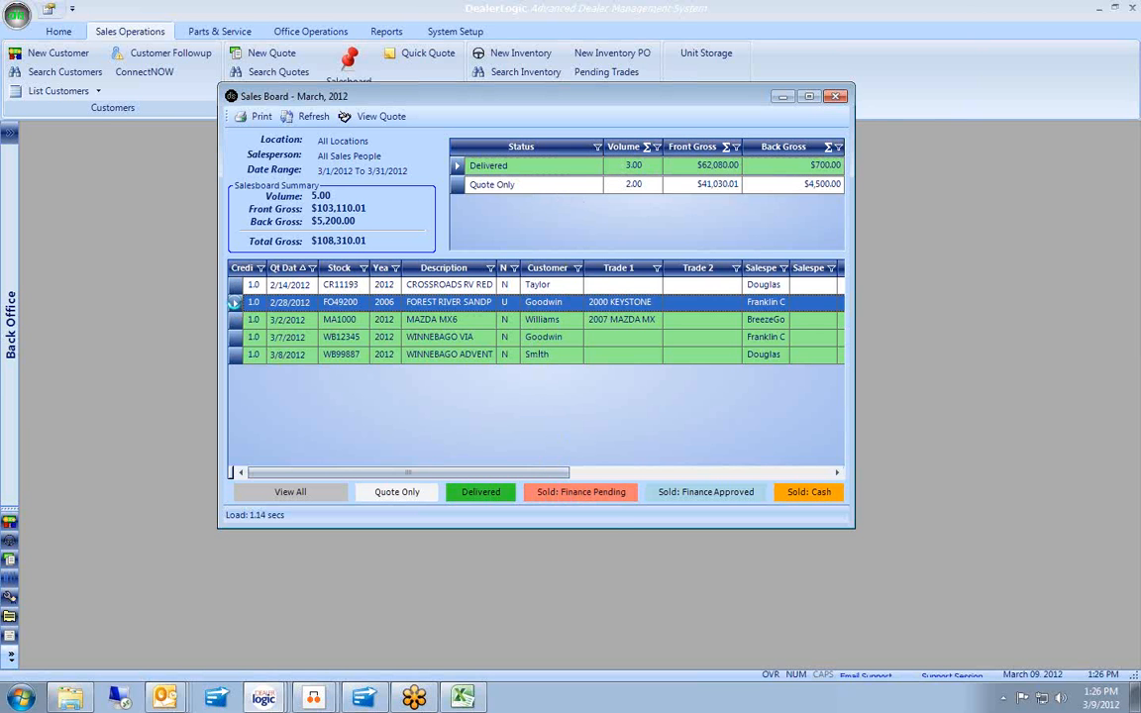
pyautogui.doubleClick(235, 303)
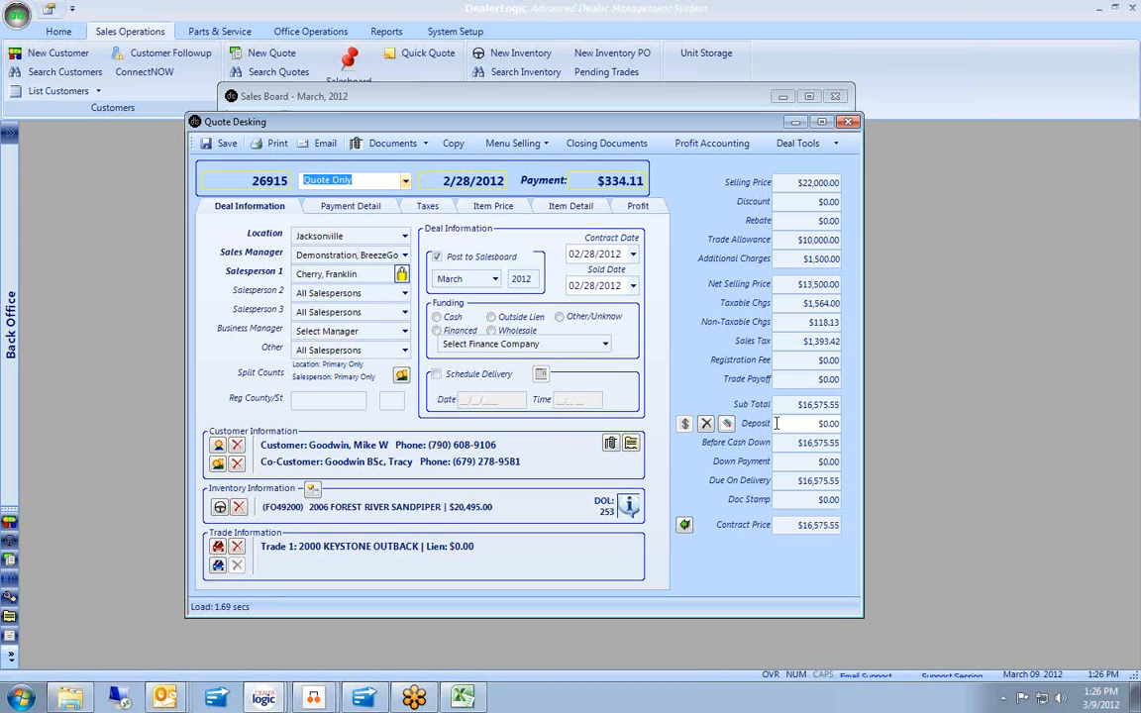
# Set deal 26915 to Sold: Finance Pending, save, close the quote, and refresh the Sales Board.
pyautogui.click(405, 181)
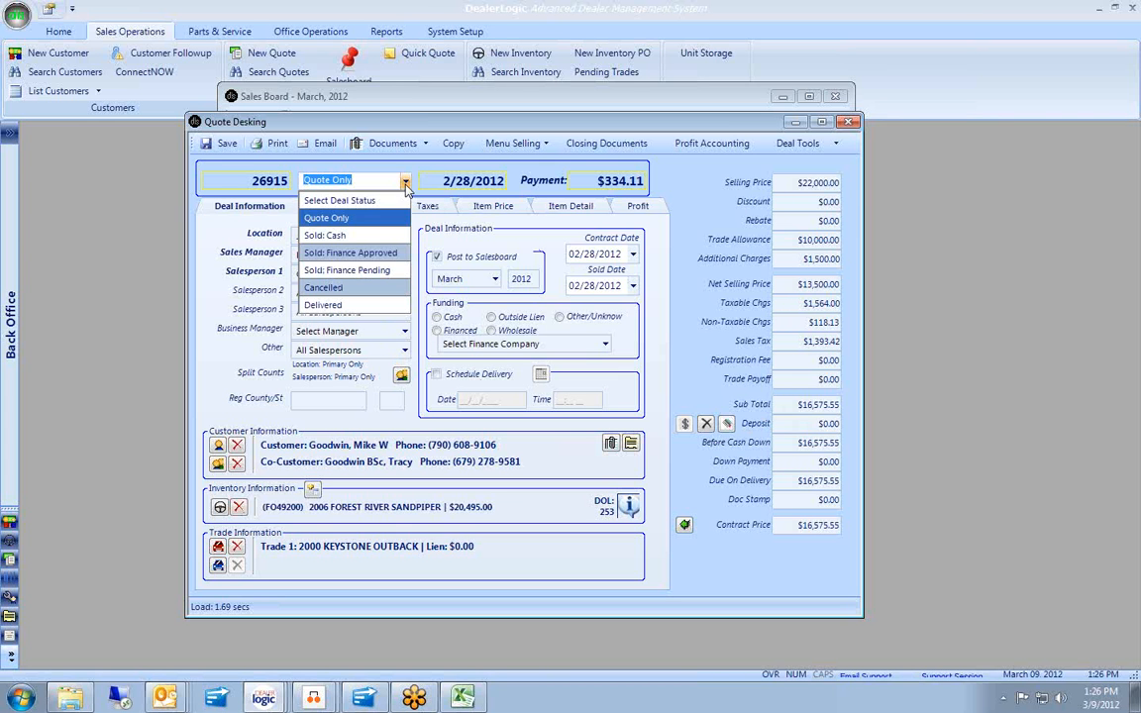
pyautogui.click(385, 271)
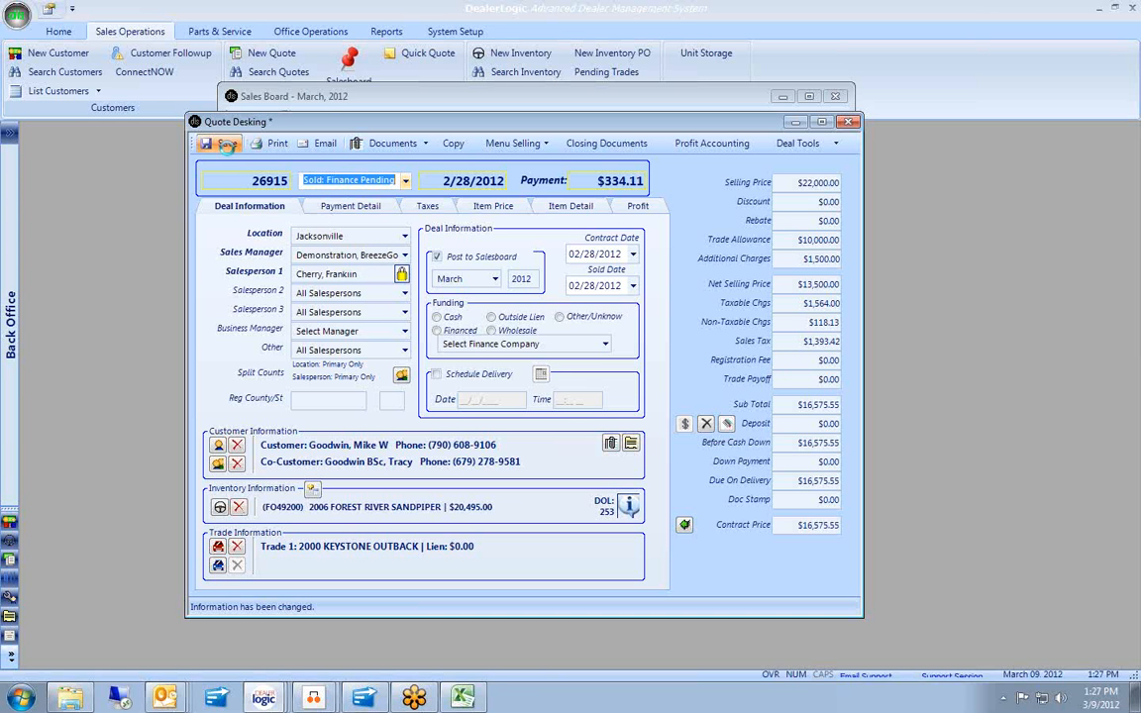
pyautogui.click(214, 143)
pyautogui.doubleClick(195, 122)
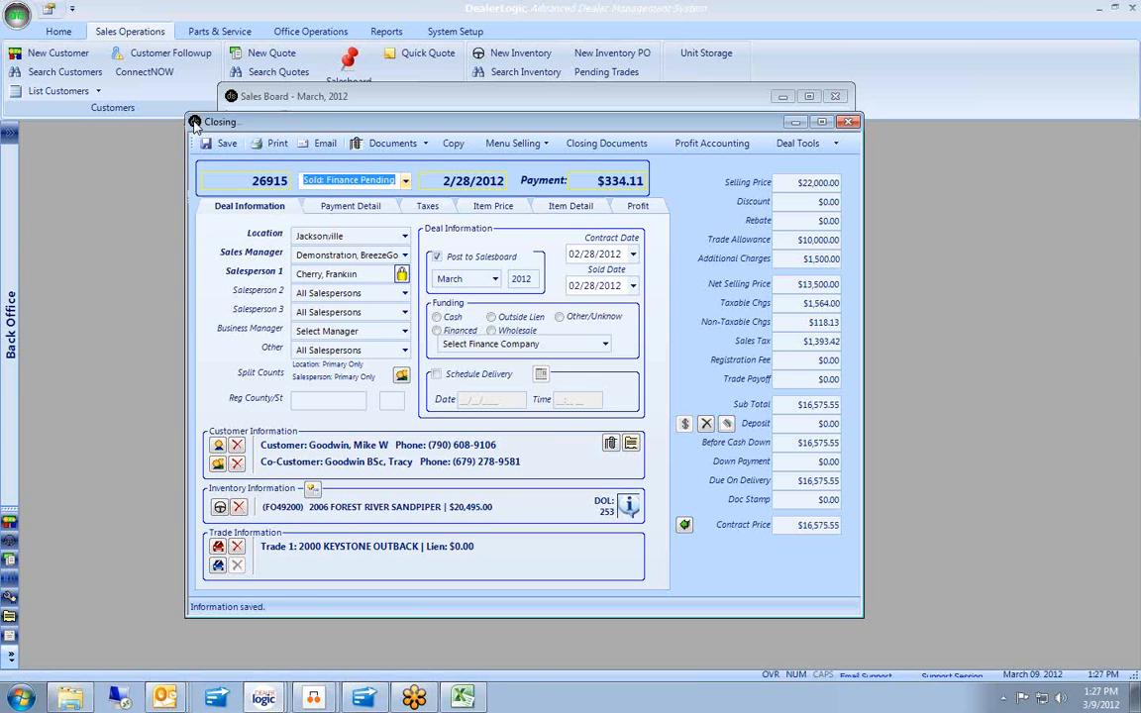
pyautogui.click(309, 116)
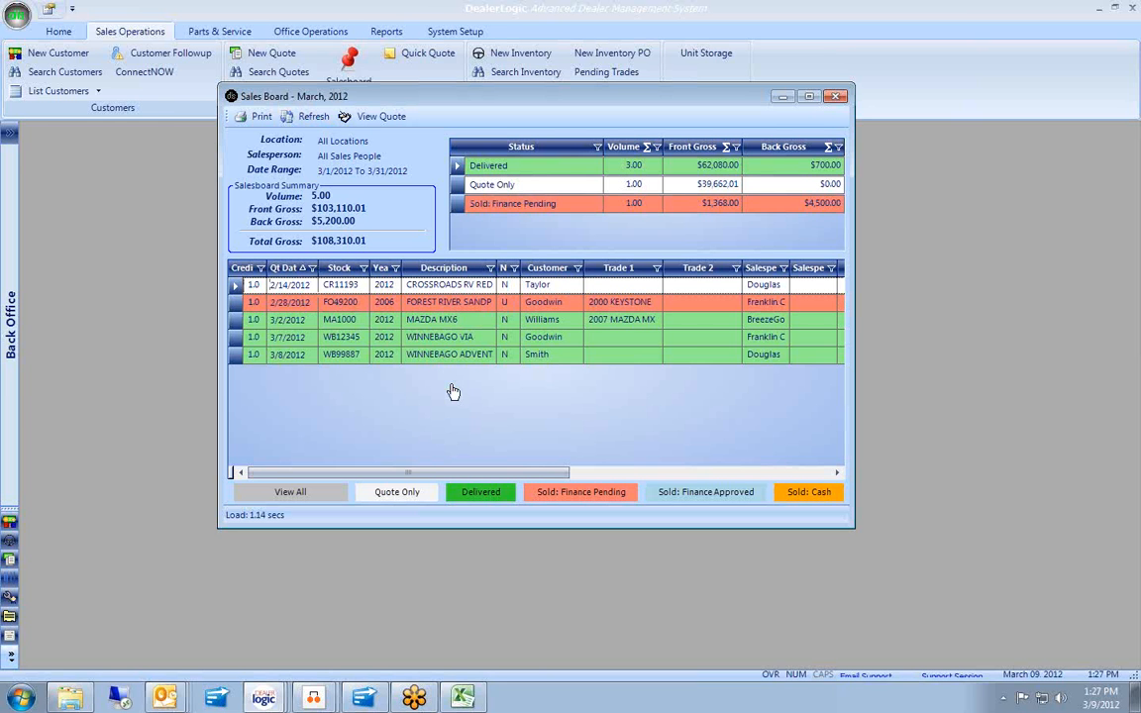
# Close the Sales Board window to return to the empty grey workspace.
pyautogui.click(837, 96)
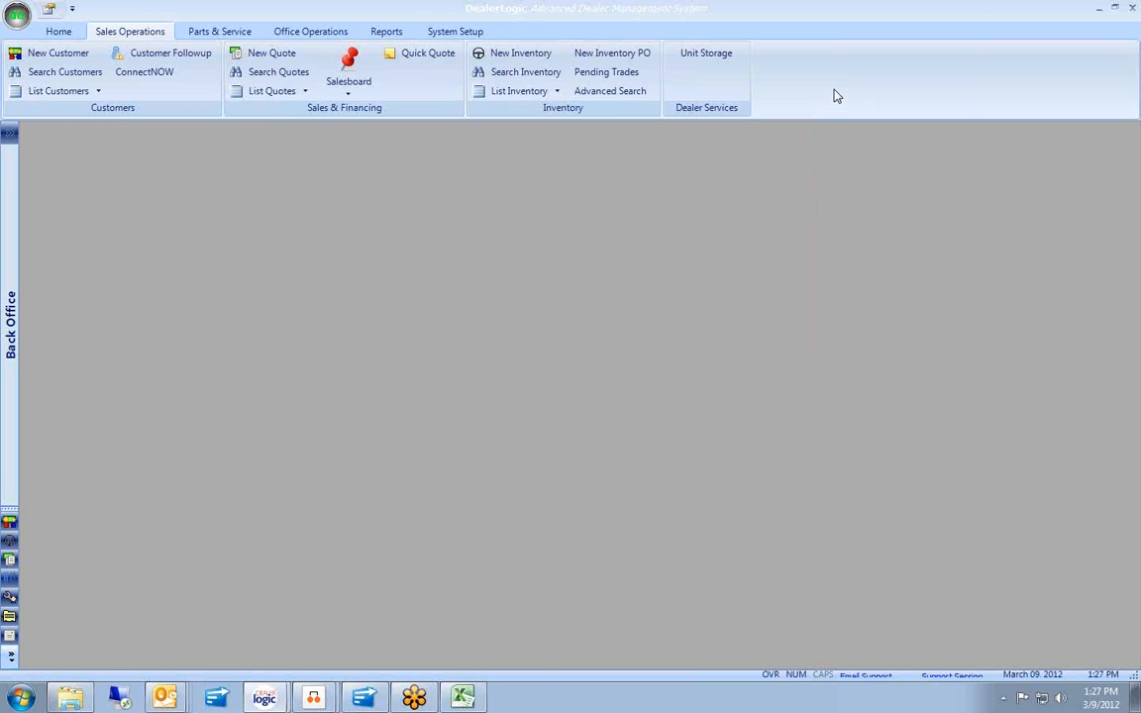
# List recent quotes in the Deal List and show its location, salesperson and date criteria.
pyautogui.click(265, 93)
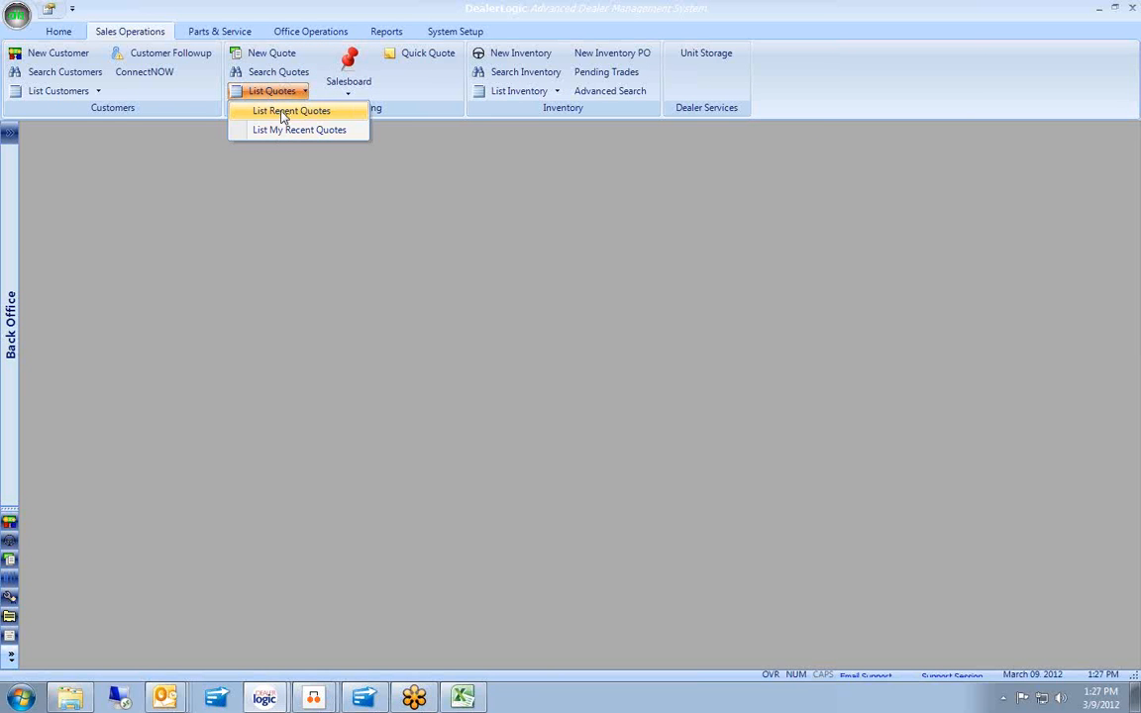
pyautogui.click(287, 111)
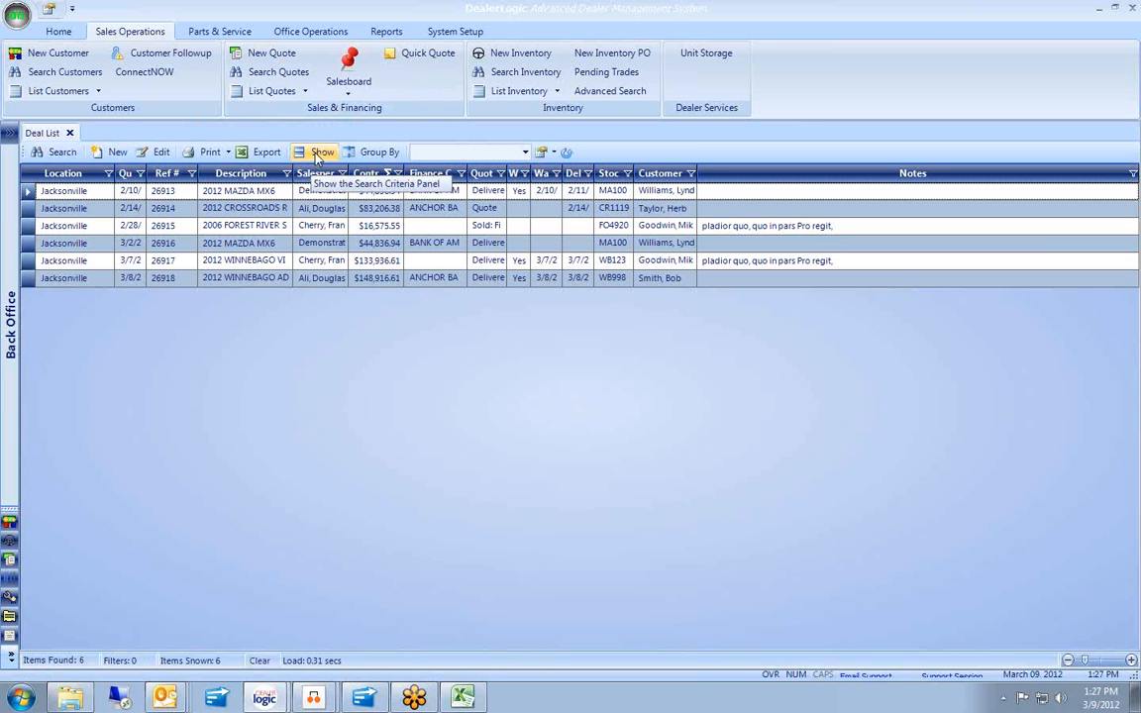
pyautogui.click(318, 155)
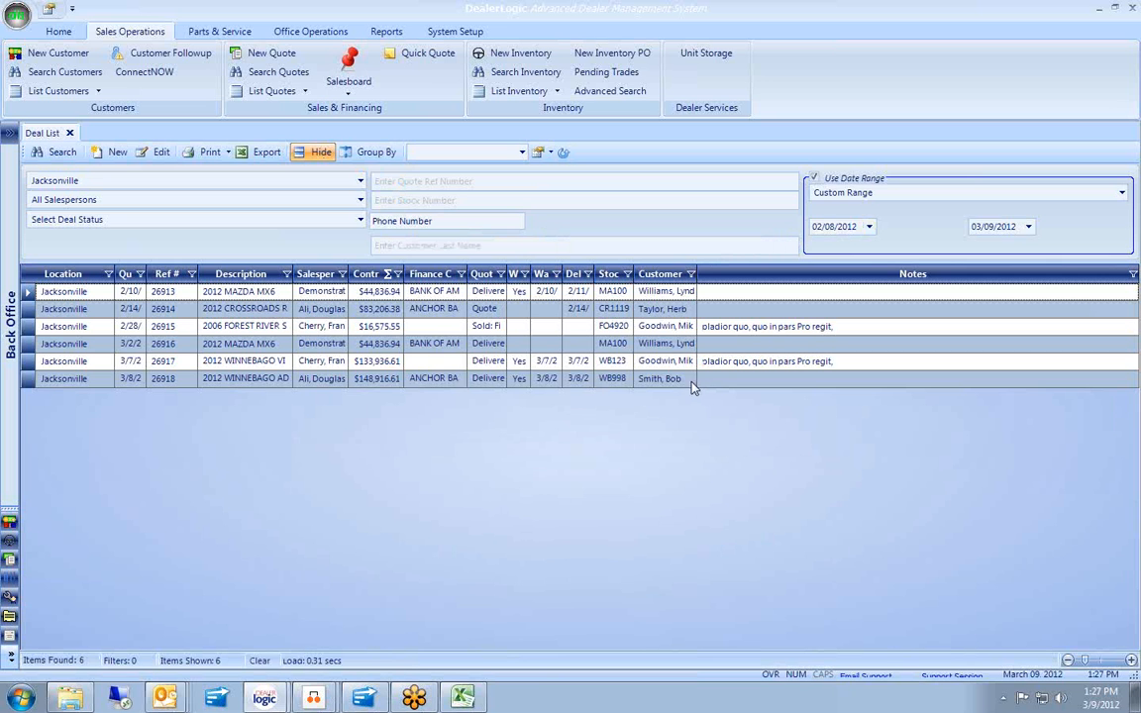
# Add Home Phone and Cell Phone columns, then widen the Home Phone and Salesperson columns.
pyautogui.rightClick(541, 311)
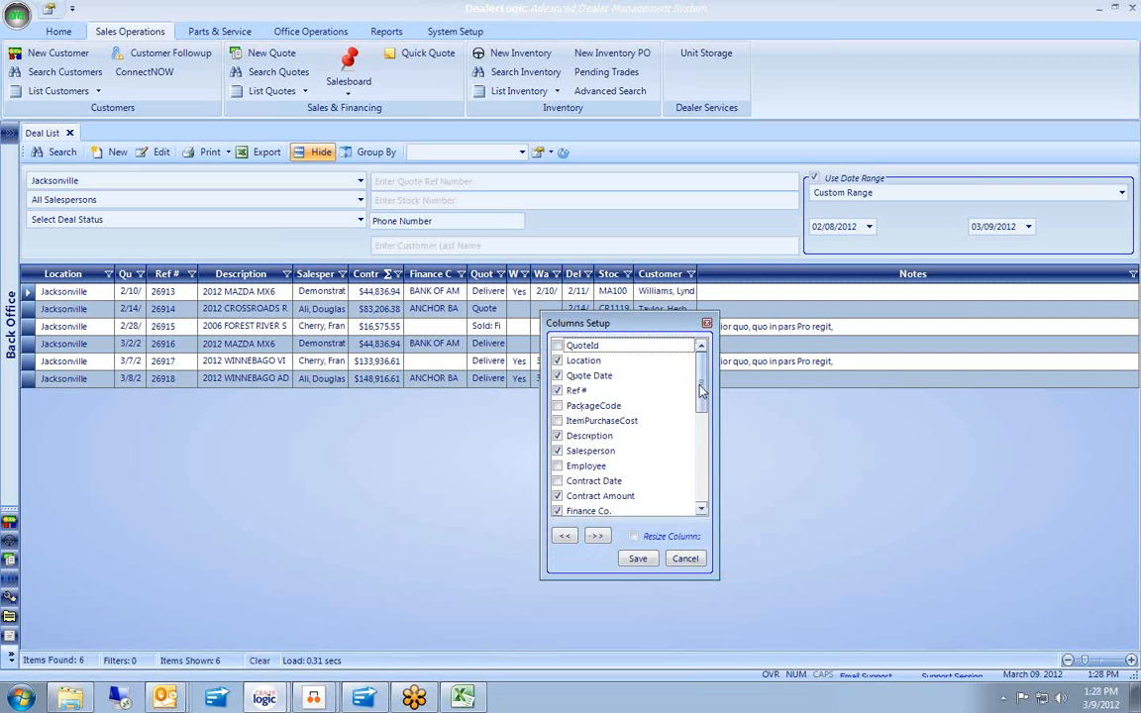
pyautogui.scroll(-4, 634, 376)
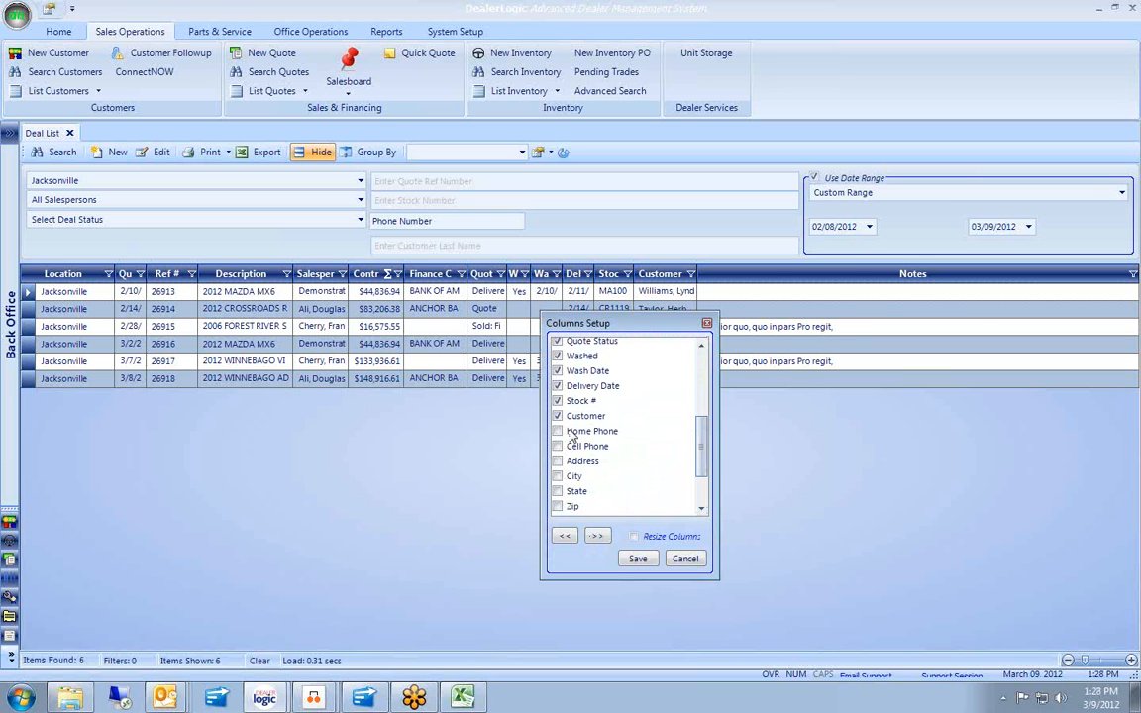
pyautogui.click(569, 434)
pyautogui.click(557, 447)
pyautogui.click(642, 560)
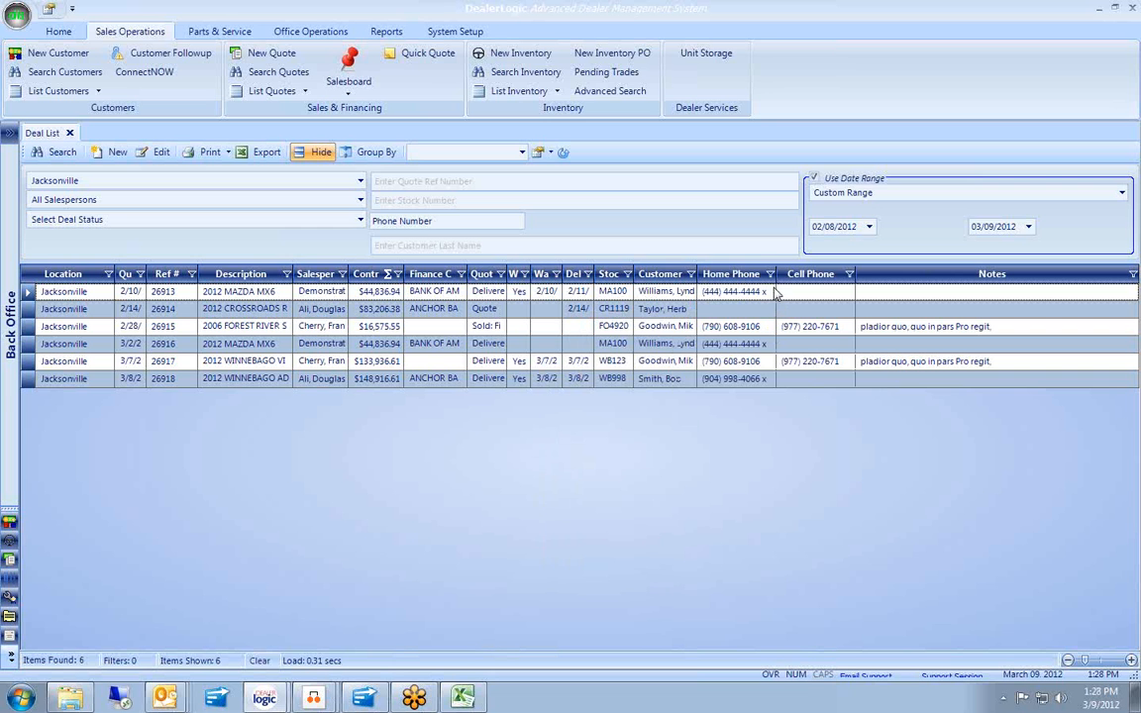
pyautogui.moveTo(779, 273); pyautogui.dragTo(797, 273)
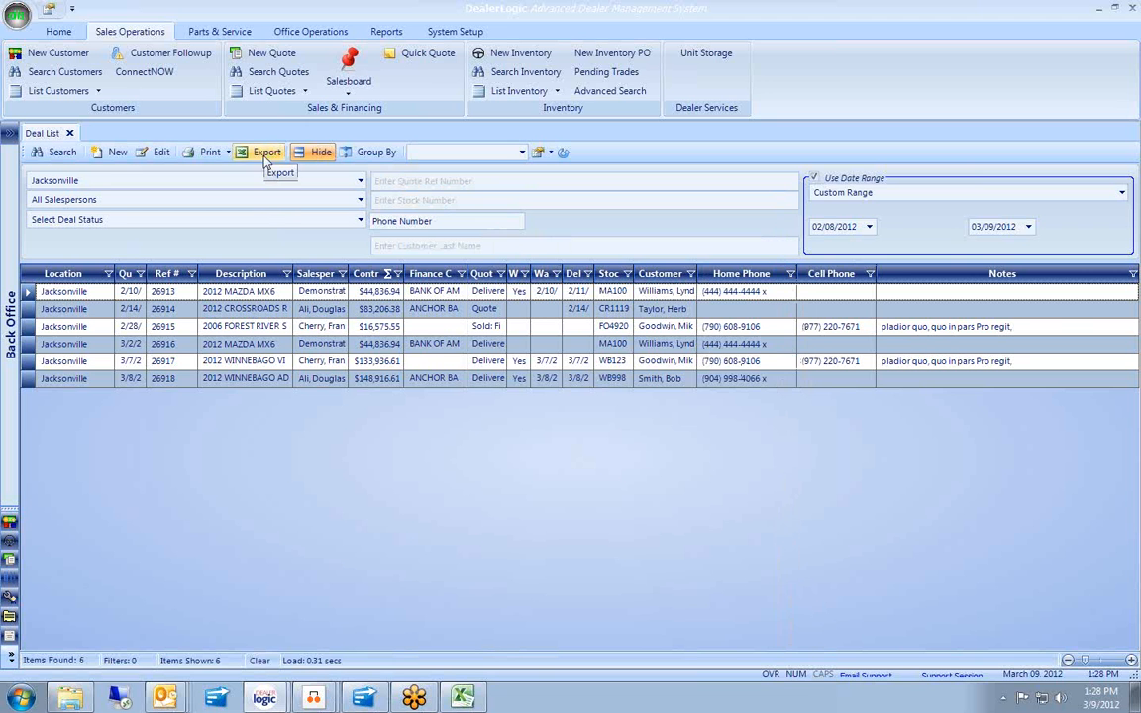
pyautogui.moveTo(352, 273); pyautogui.dragTo(397, 273)
# Sort deals by salesperson and search the 11/08/2011 to 12/31/2011 date range.
pyautogui.click(348, 276)
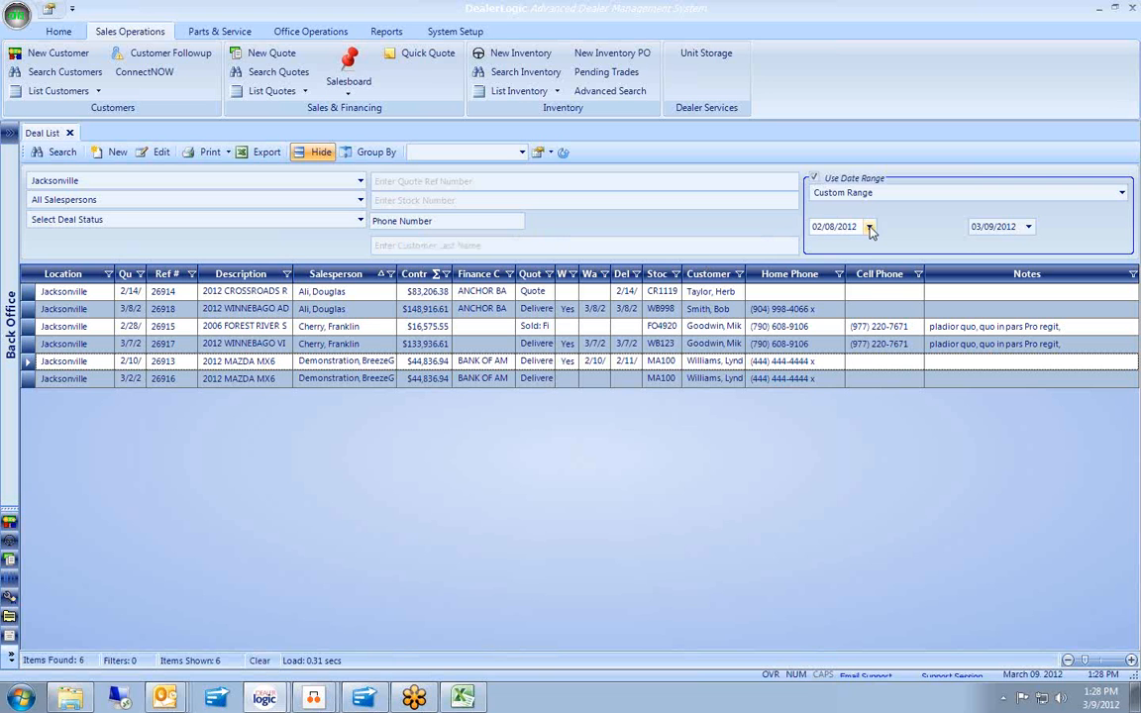
pyautogui.click(869, 226)
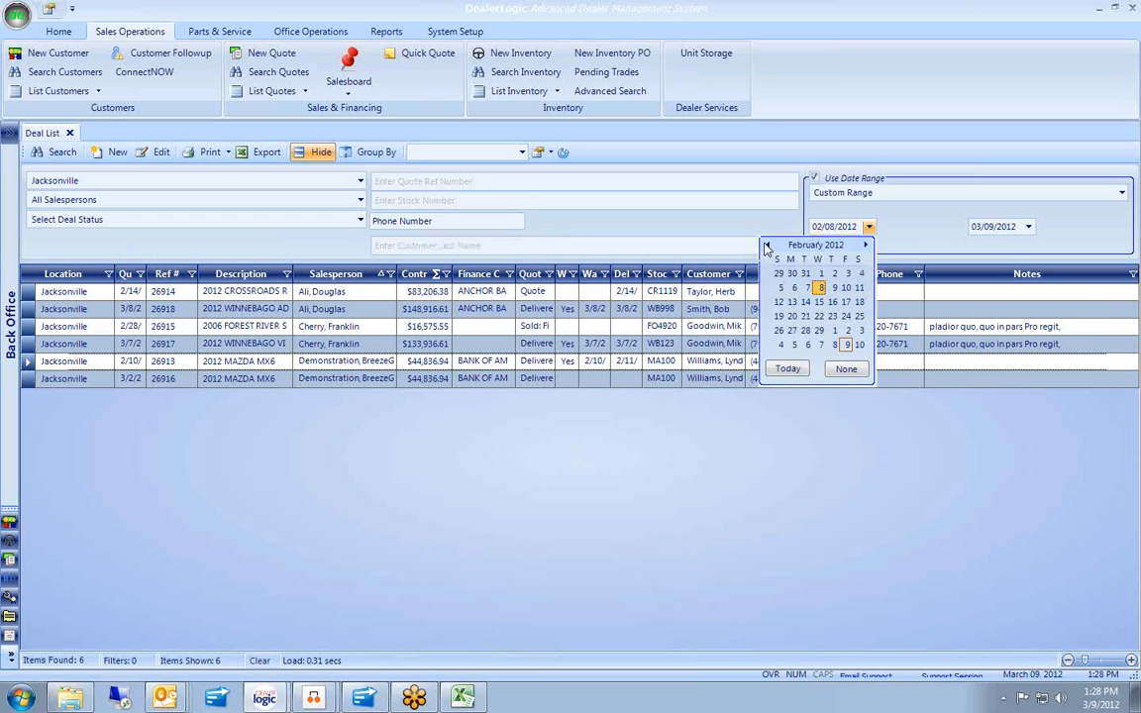
pyautogui.click(770, 245)
pyautogui.click(825, 225)
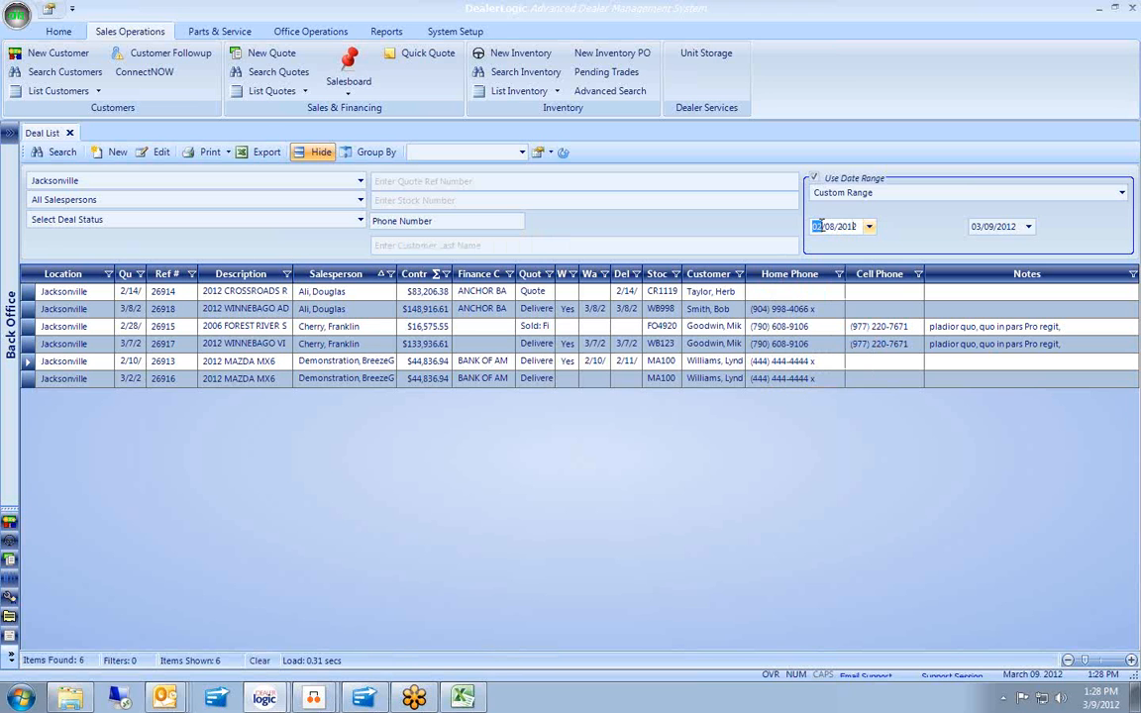
pyautogui.write('11')
pyautogui.press('Right')
pyautogui.press('Right')
pyautogui.write('2011')
pyautogui.press('Tab')
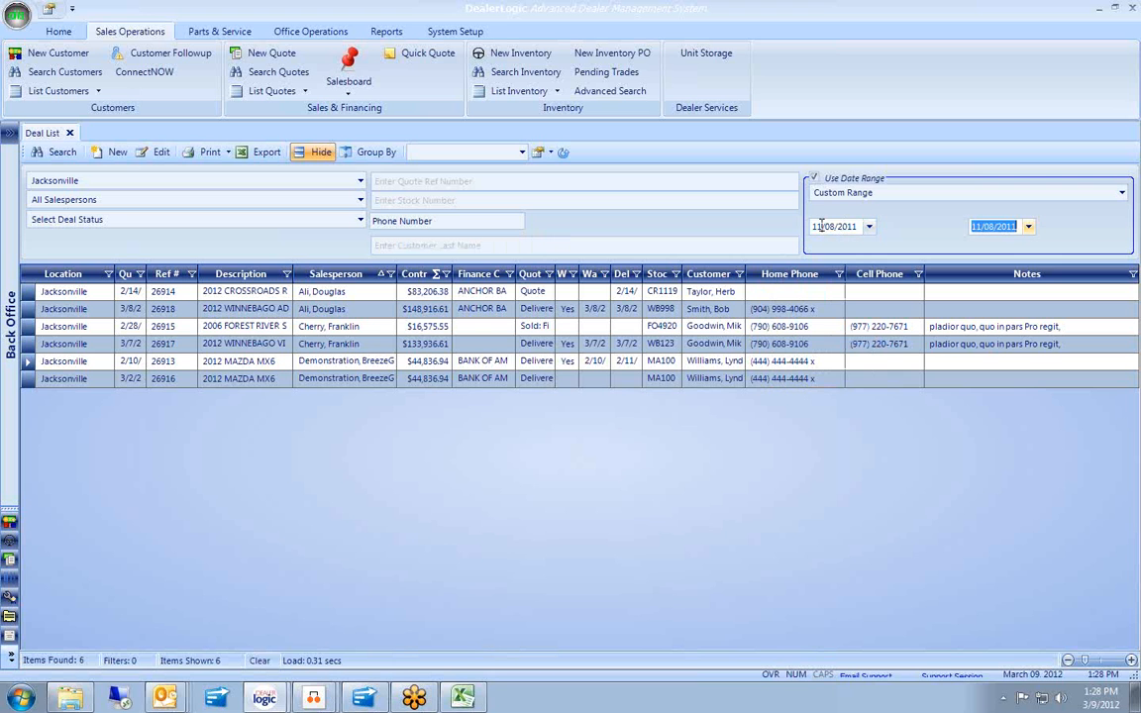
pyautogui.write('12/31/2011')
pyautogui.click(54, 151)
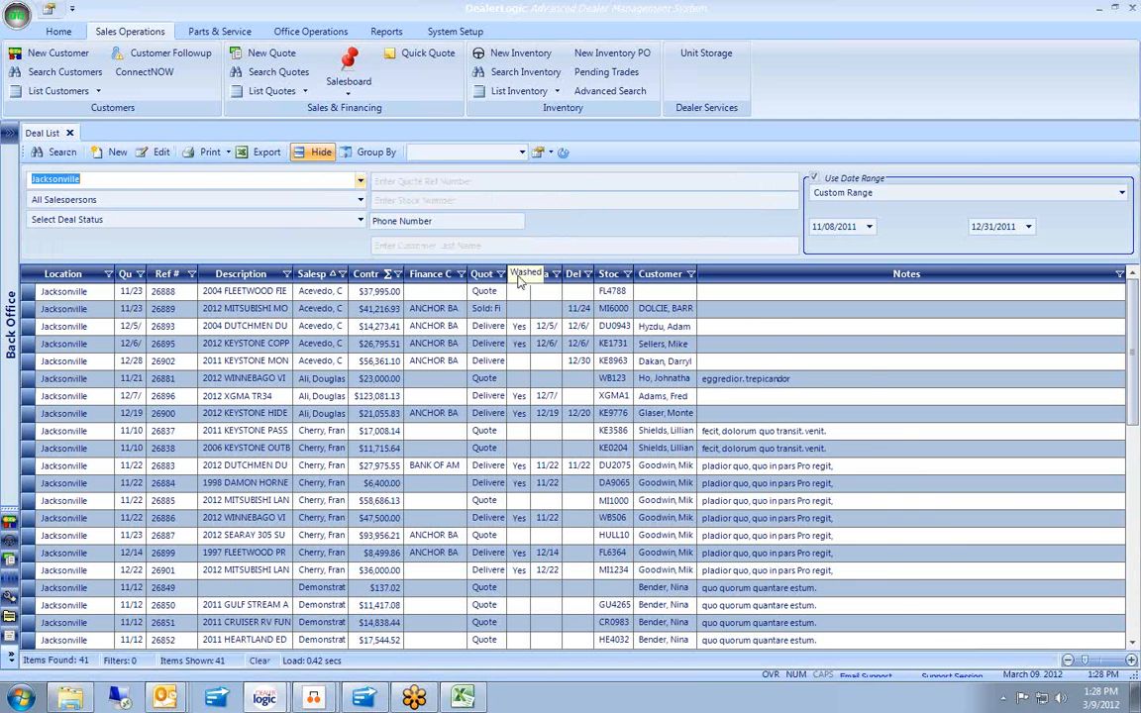
# Widen Quote Status and filter it to Quote Only, leaving 27 of 41 deals.
pyautogui.moveTo(506, 274); pyautogui.dragTo(592, 273)
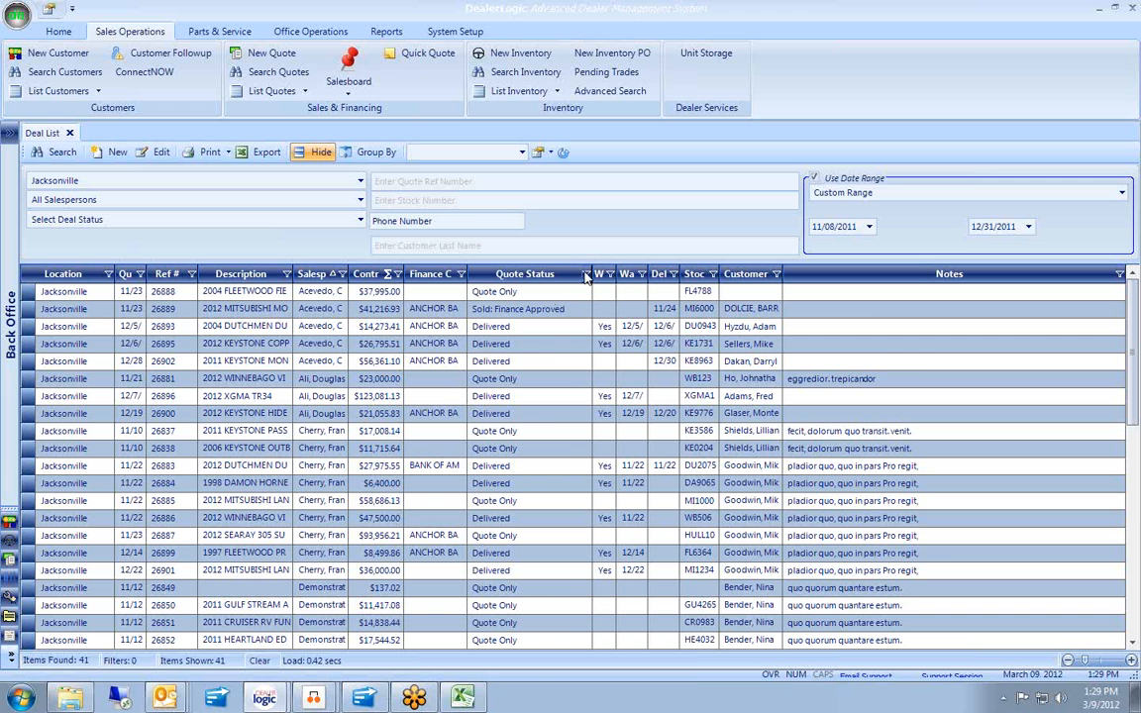
pyautogui.click(586, 274)
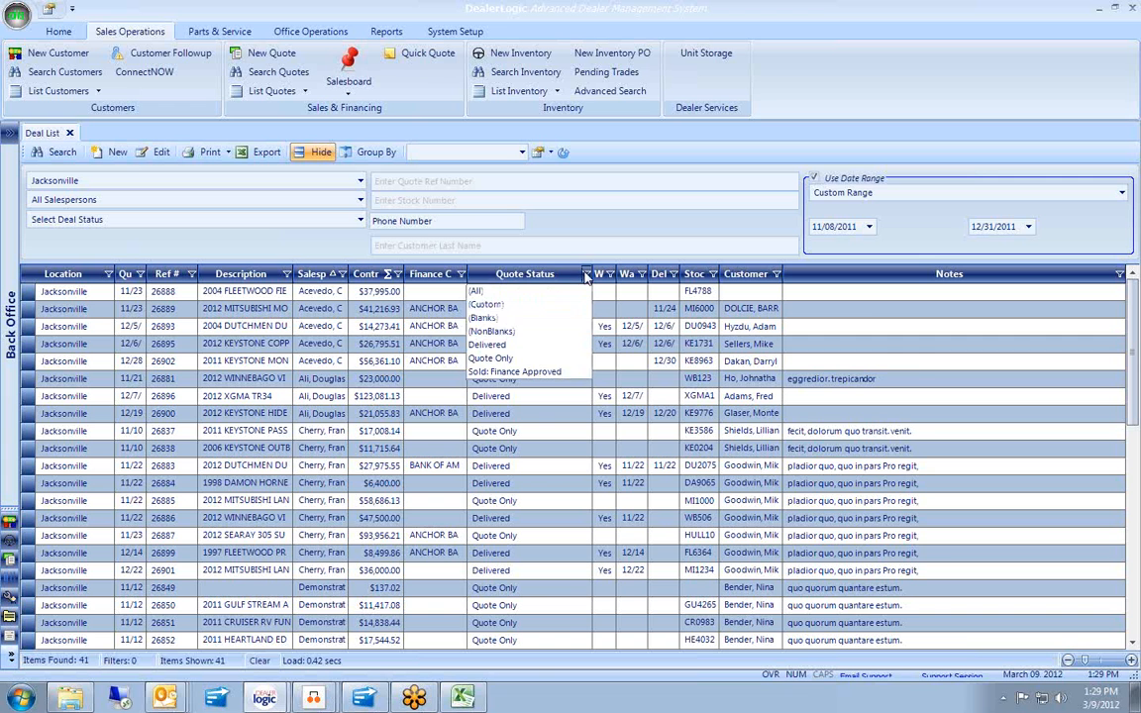
pyautogui.click(503, 359)
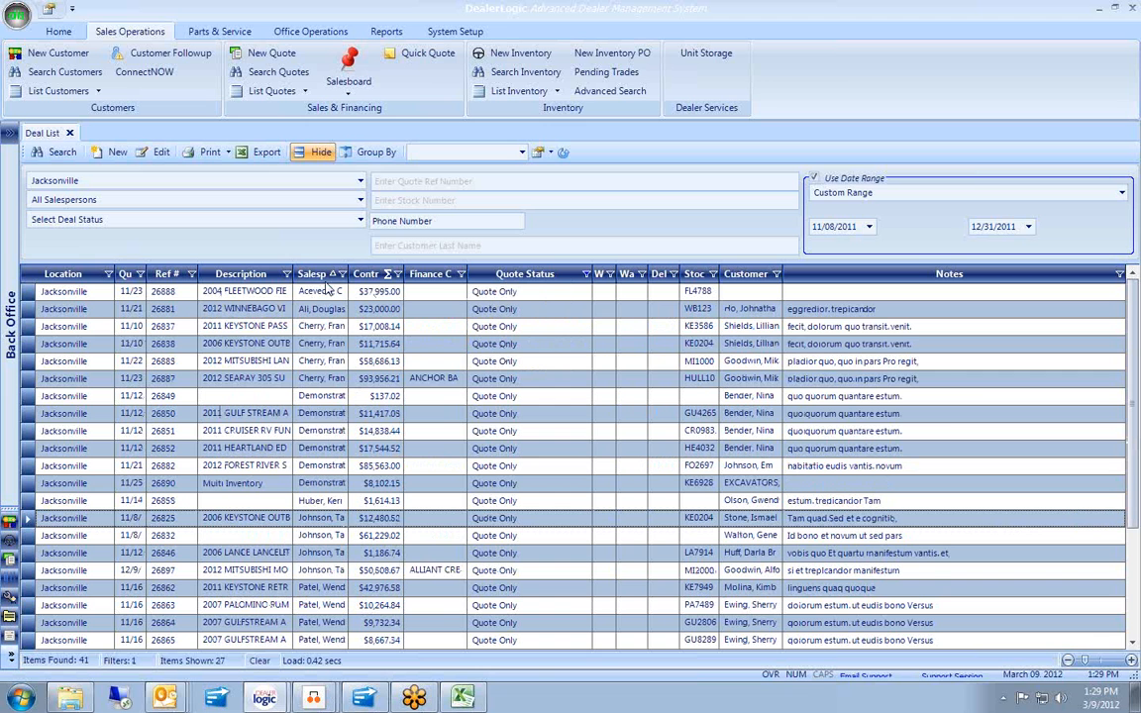
# Group the deals by Salesperson, then close the Deal List.
pyautogui.click(375, 152)
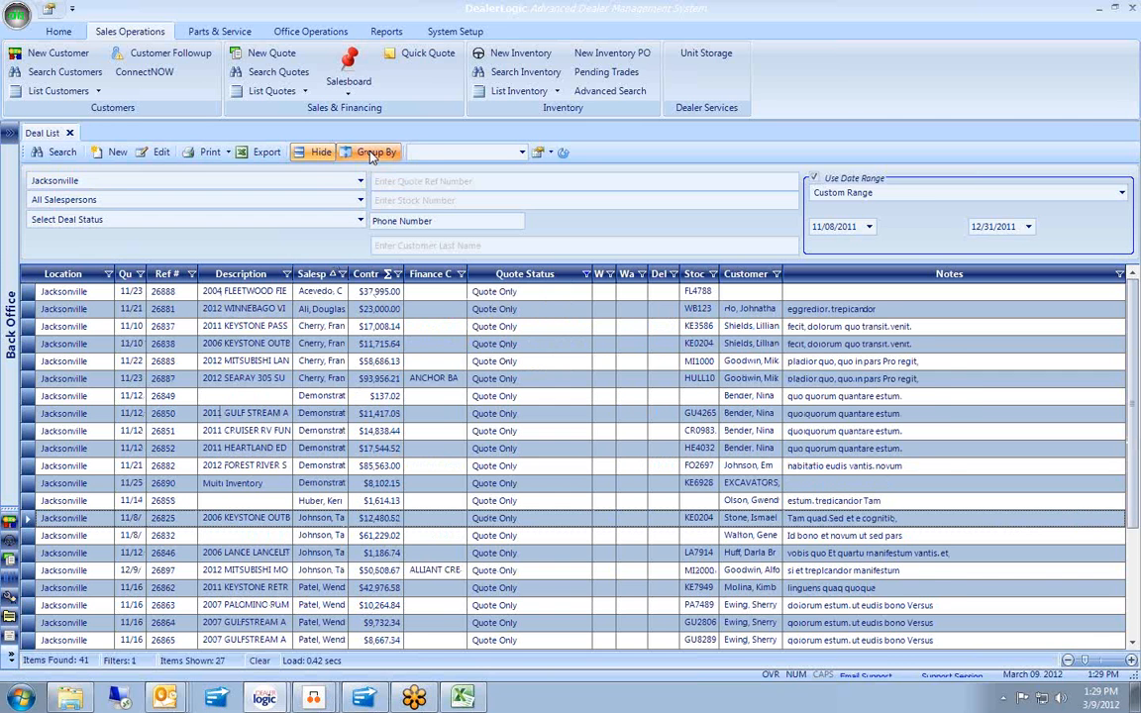
pyautogui.moveTo(327, 302); pyautogui.dragTo(109, 279)
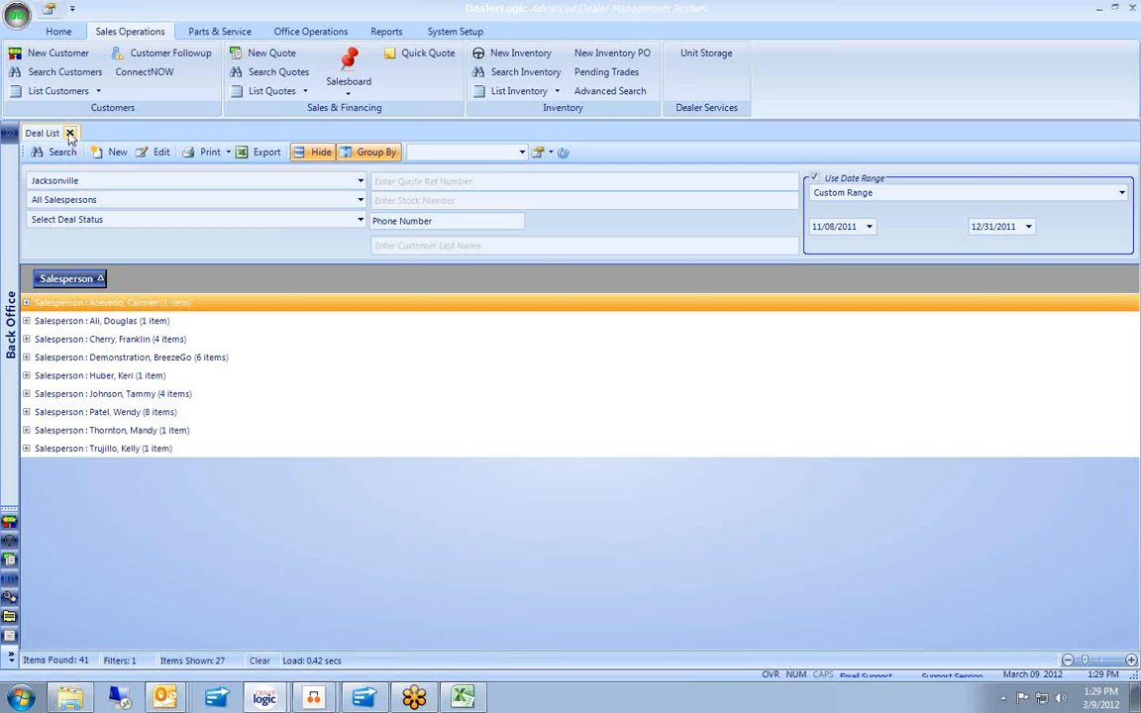
pyautogui.click(69, 132)
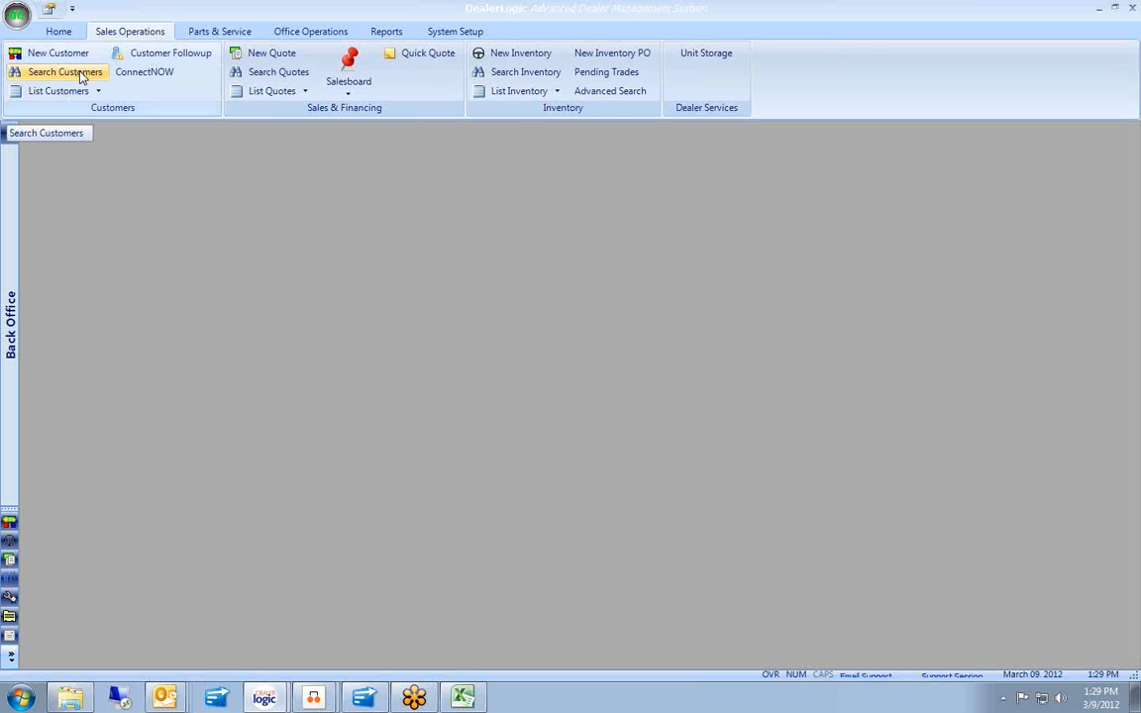
# Start a customer search limited to last activity from 09/01/2011 to 12/31/2011.
pyautogui.click(82, 78)
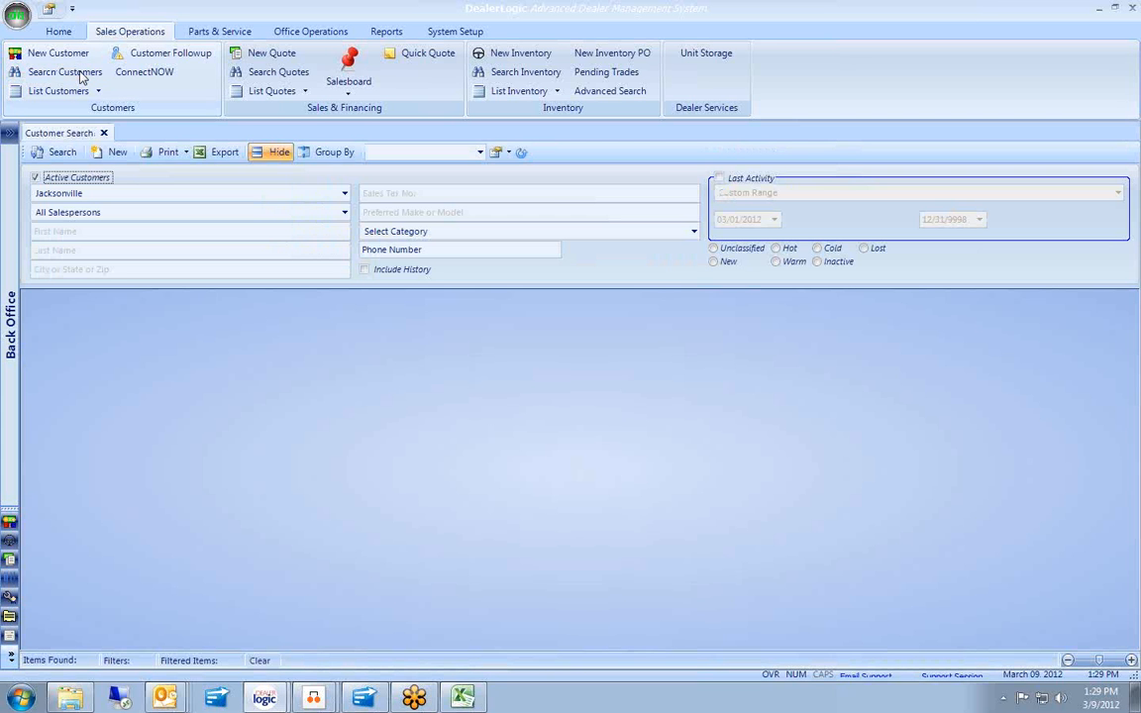
pyautogui.click(717, 181)
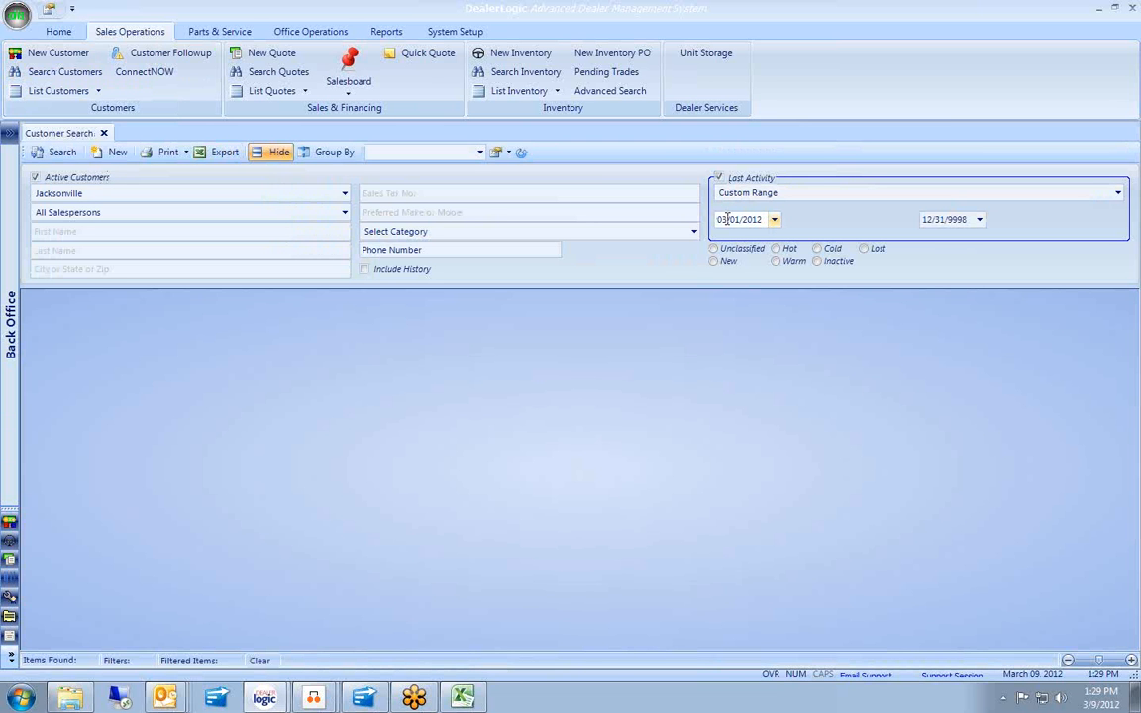
pyautogui.click(726, 219)
pyautogui.write('9')
pyautogui.press('Right')
pyautogui.write('2011')
pyautogui.press('Tab')
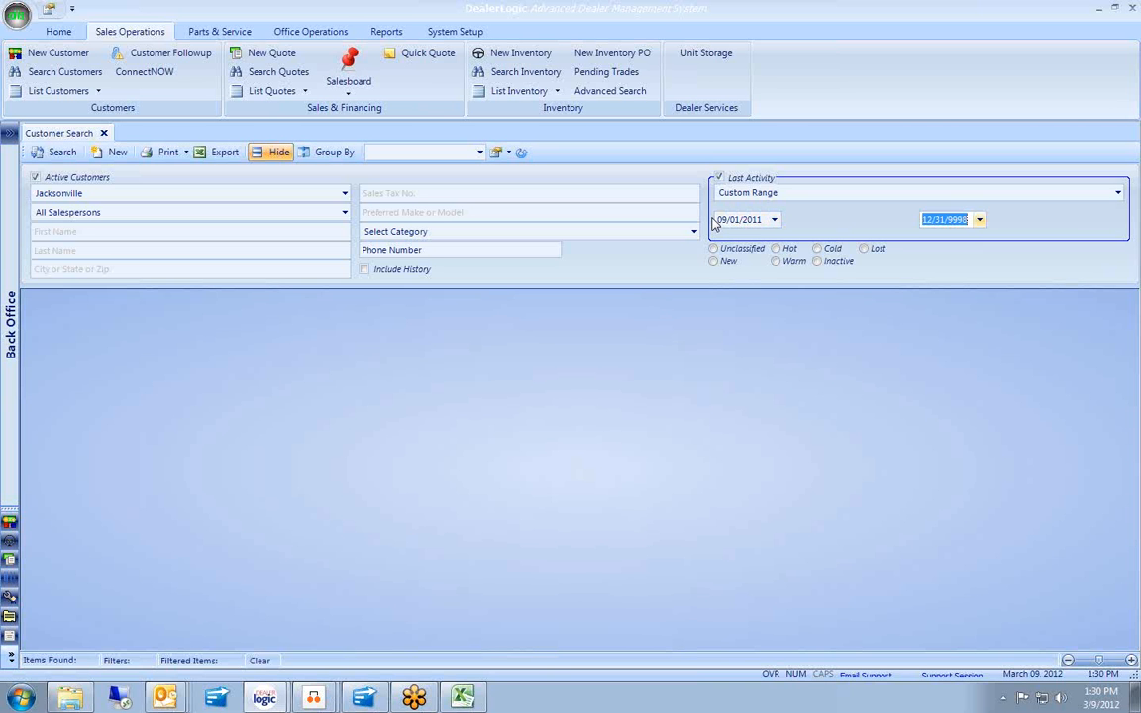
pyautogui.write('12/31/2011')
# Run the customer search, returning 745 active Jacksonville customers.
pyautogui.click(62, 153)
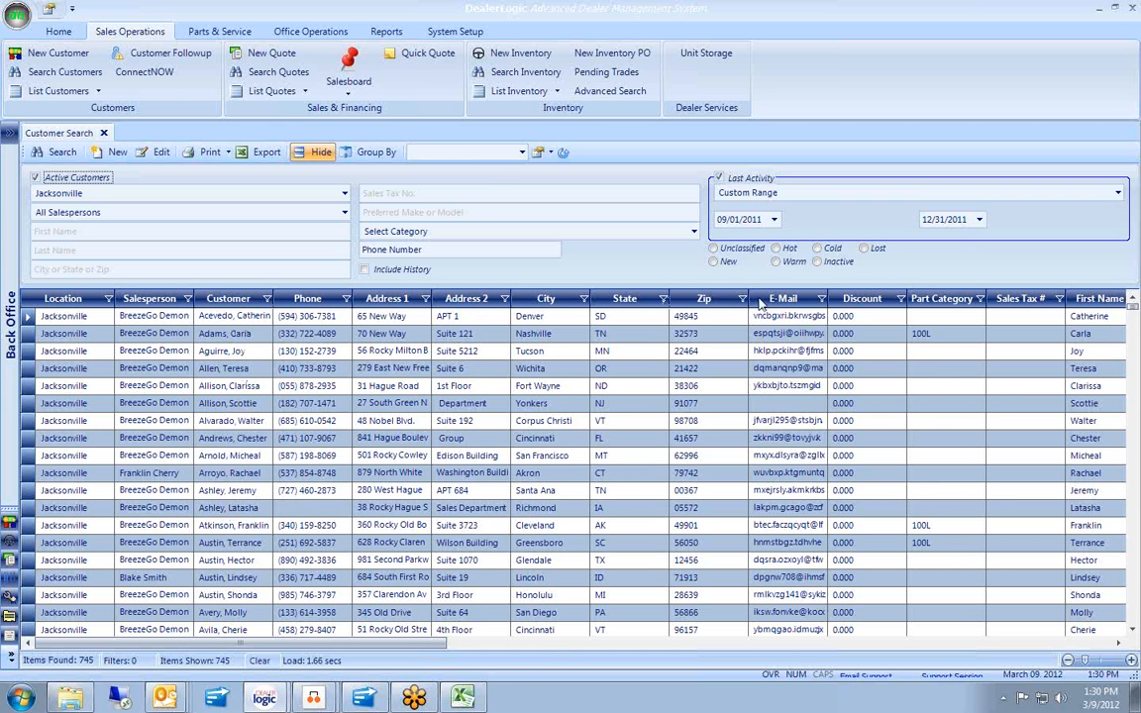
# Reduce the results grid to only Customer and E-Mail columns and widen Customer.
pyautogui.rightClick(564, 343)
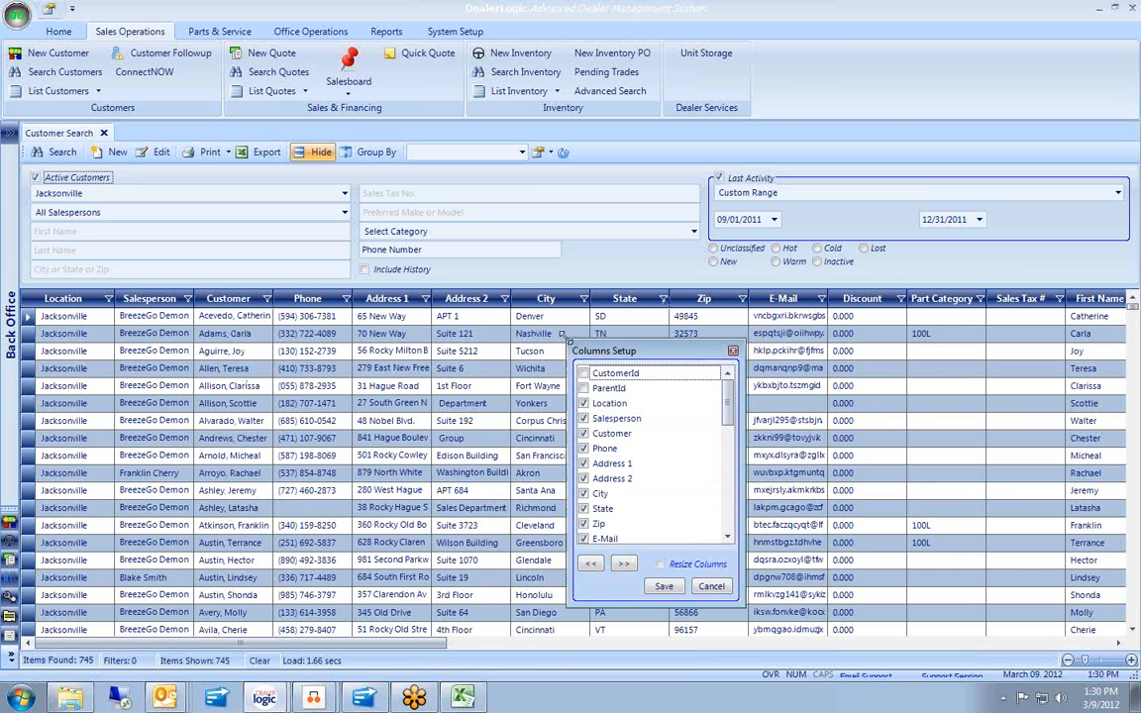
pyautogui.click(595, 563)
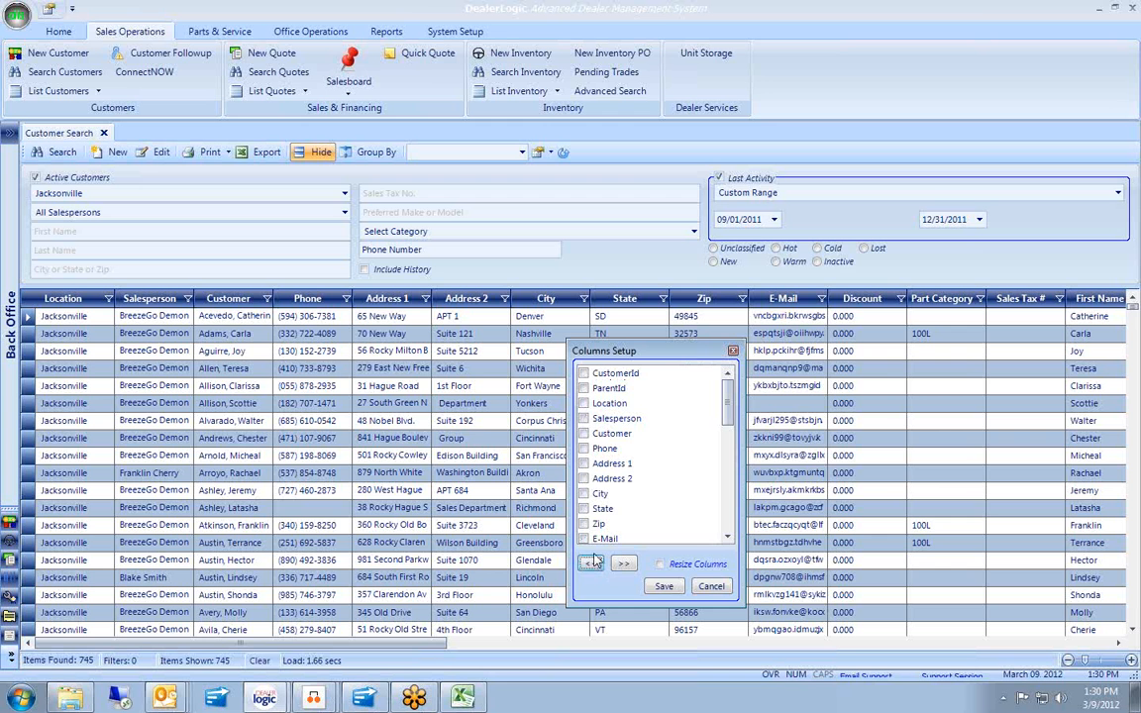
pyautogui.click(583, 433)
pyautogui.click(584, 539)
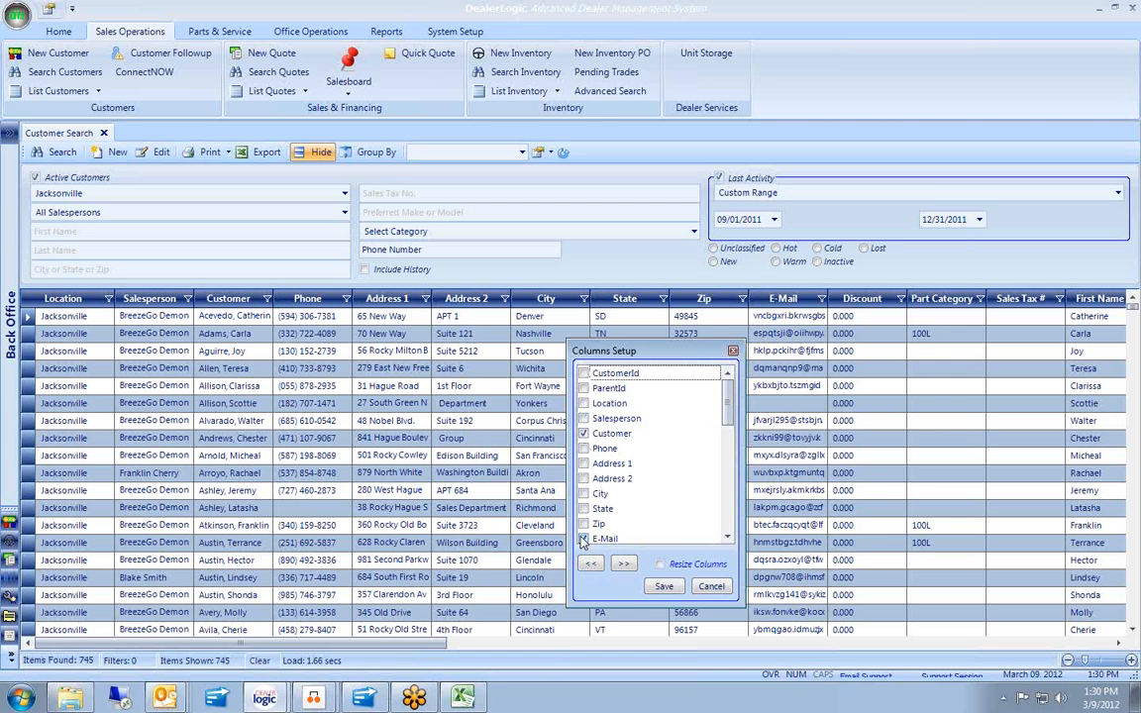
pyautogui.click(664, 586)
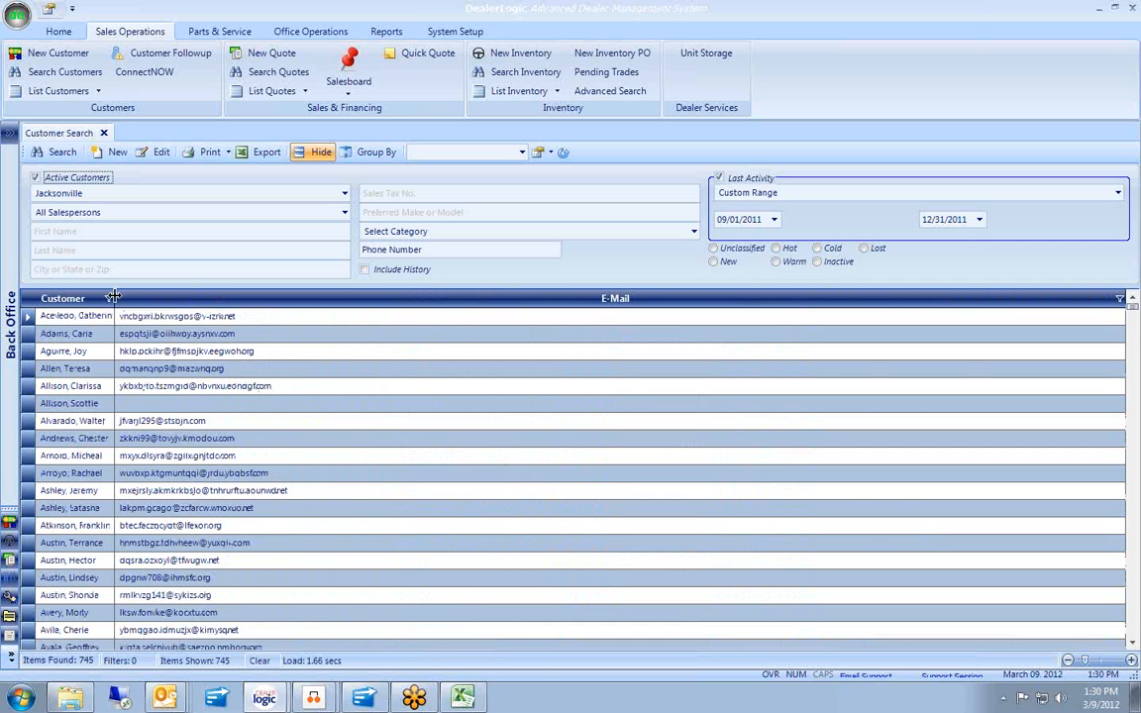
pyautogui.moveTo(114, 299); pyautogui.dragTo(208, 297)
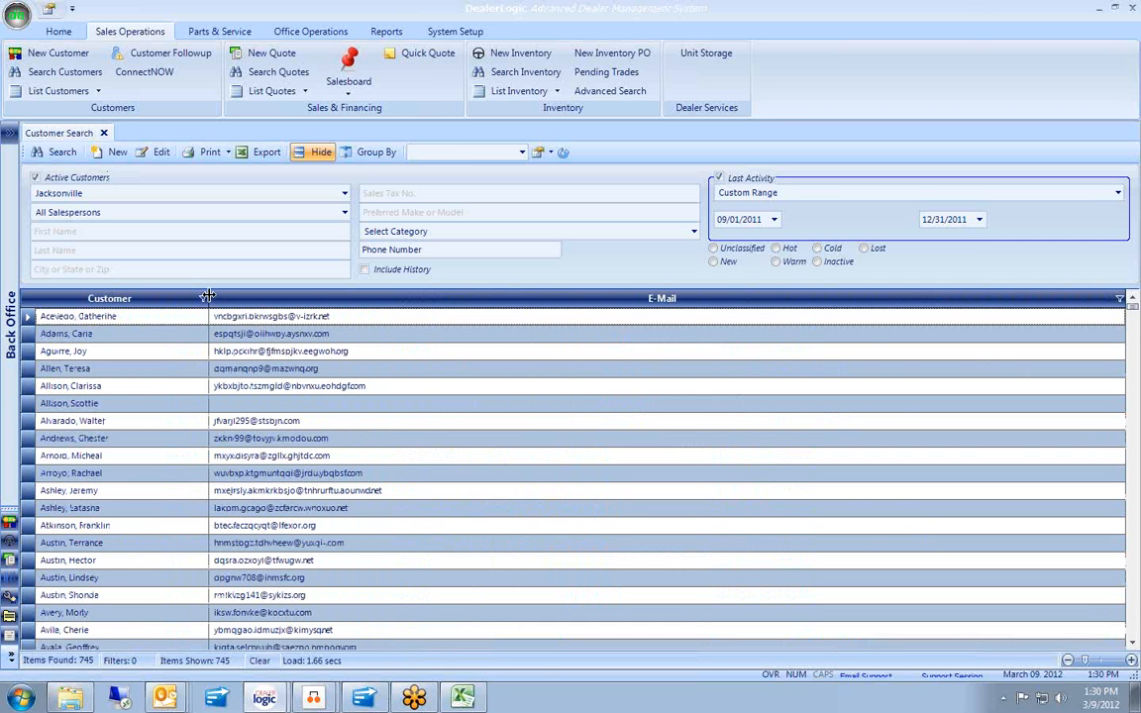
# Filter the E-Mail column to (NonBlanks), keeping 727 of 745 customers.
pyautogui.click(1119, 298)
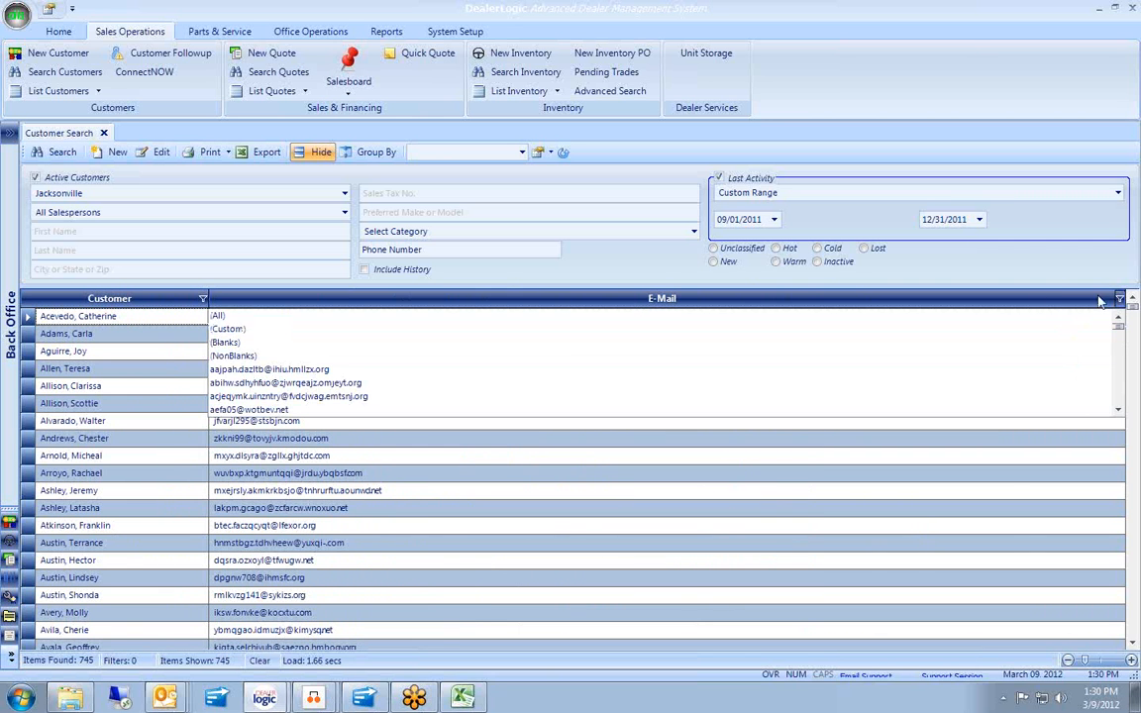
pyautogui.click(574, 365)
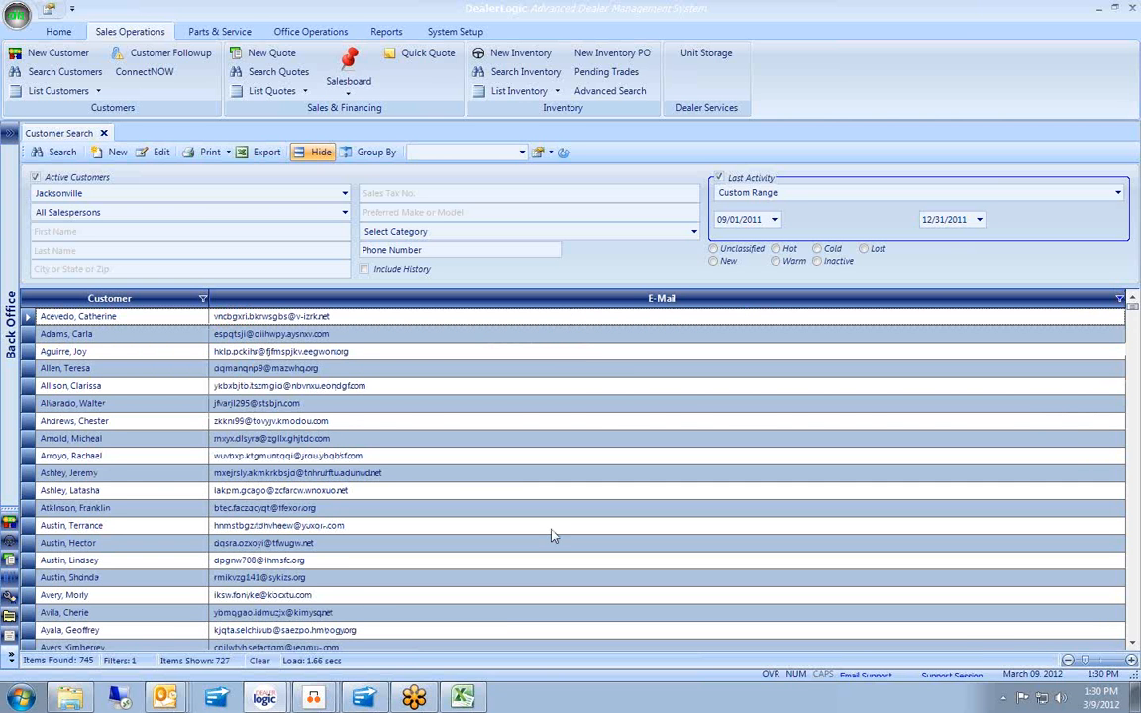
# Export the filtered customer list to the Desktop as 'Email Campaign for Inactive Customers.xls'.
pyautogui.click(269, 155)
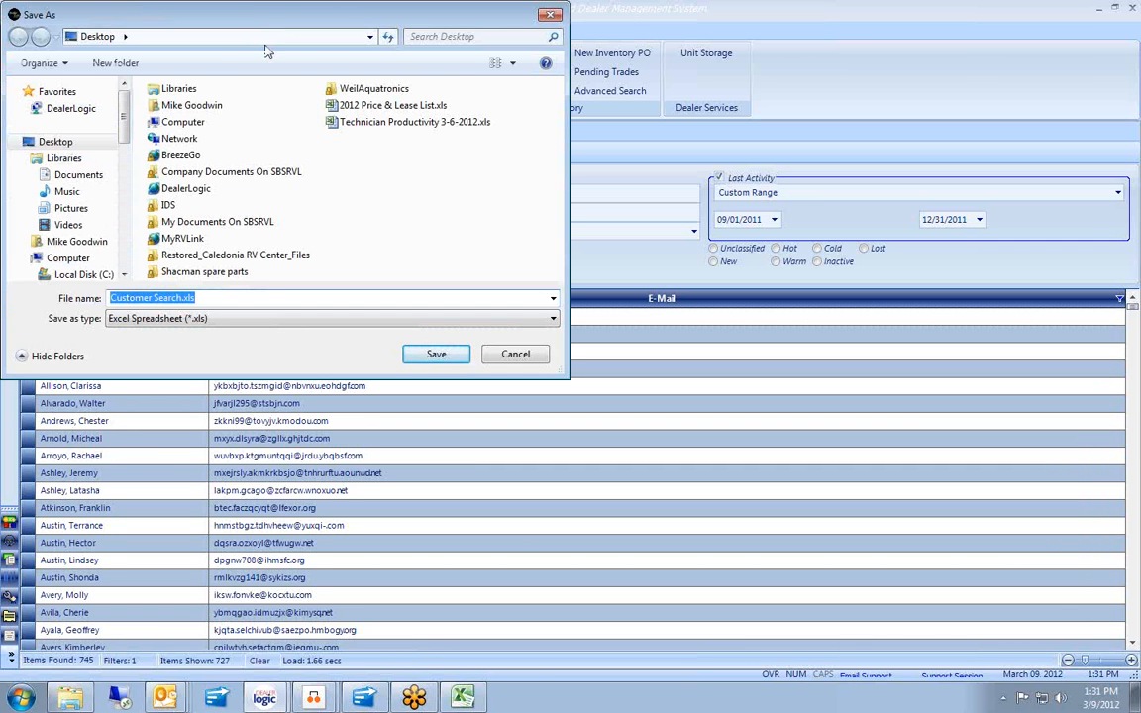
pyautogui.moveTo(182, 299); pyautogui.dragTo(62, 303)
pyautogui.write('Email Camp')
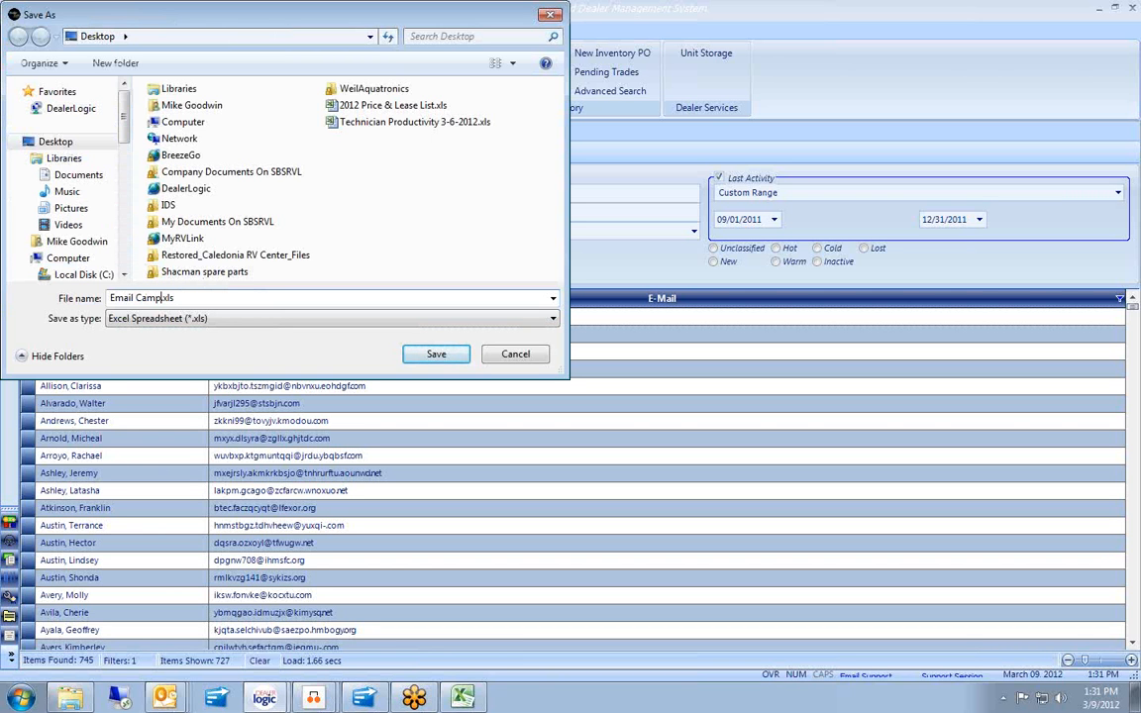
pyautogui.write('aign for Inactive Customers')
pyautogui.click(456, 356)
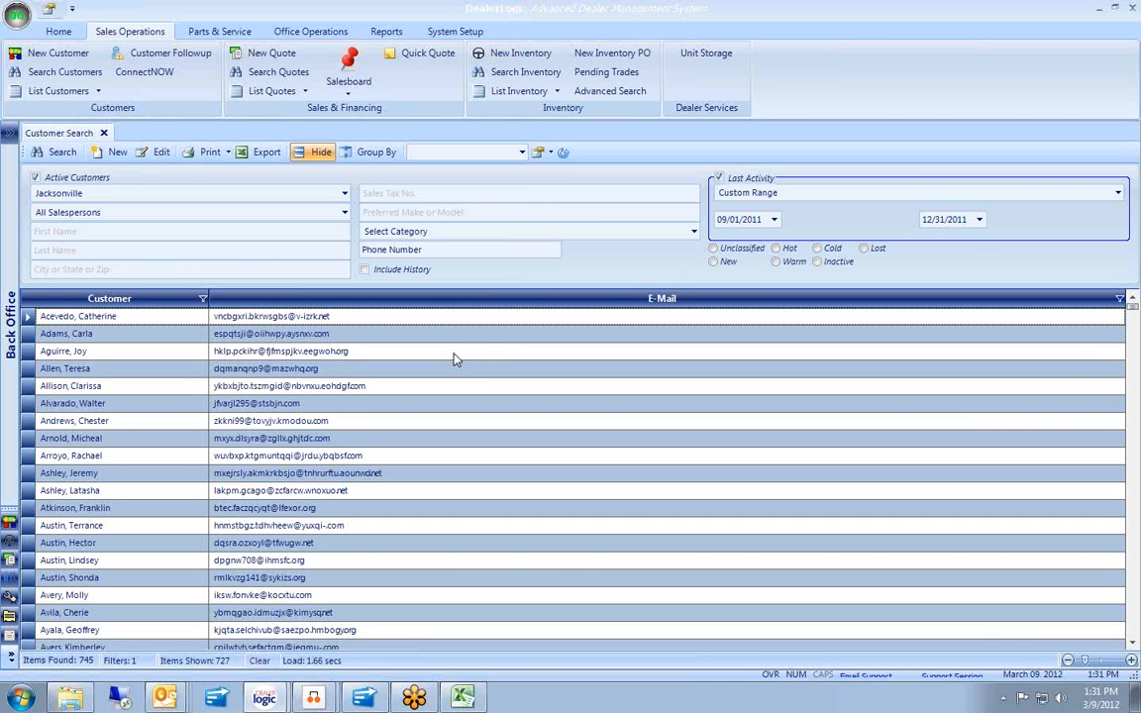